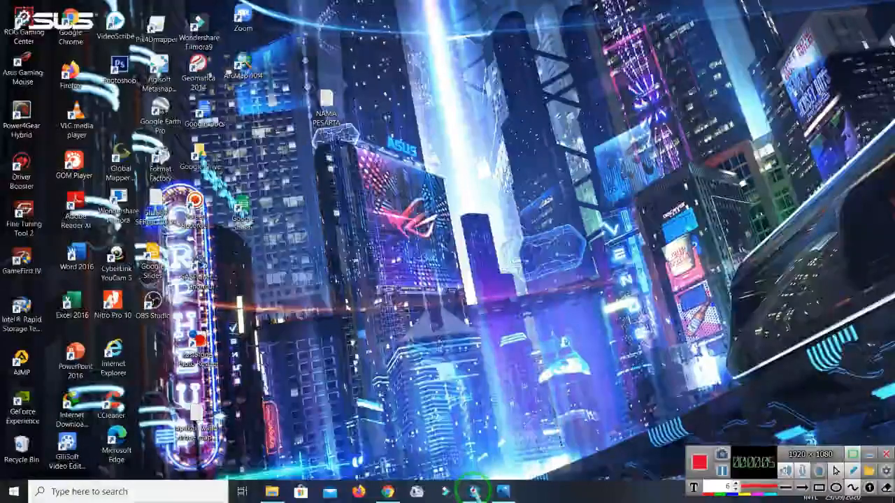
- Switch to the UAV EDIT map document in ArcMap and examine the page layout with its aerial photo map
left_click(853, 471)
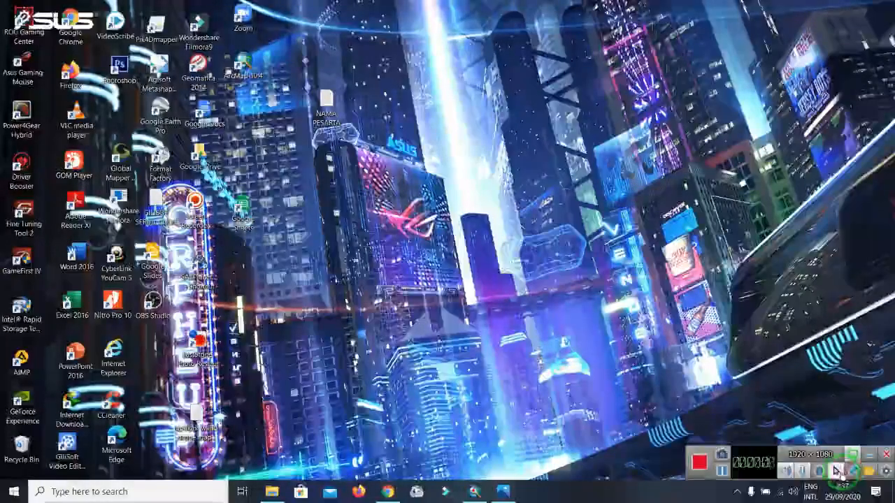
left_click(473, 491)
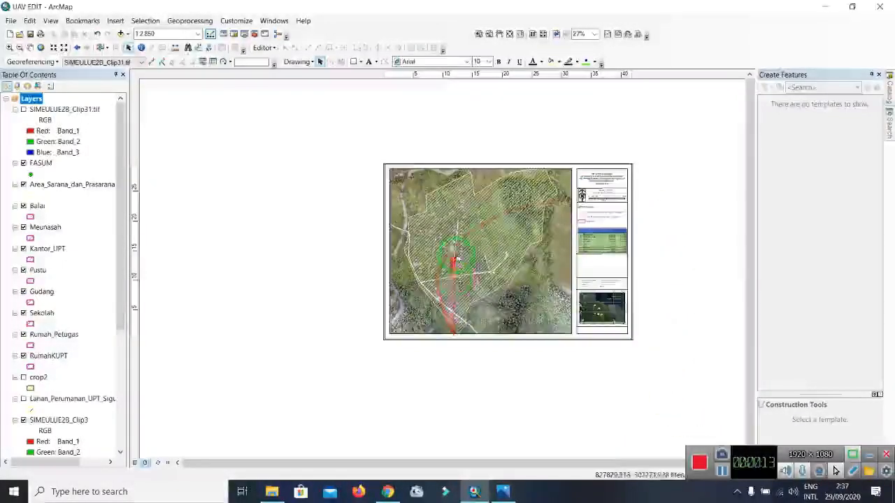
scroll(445, 255, "up", 2)
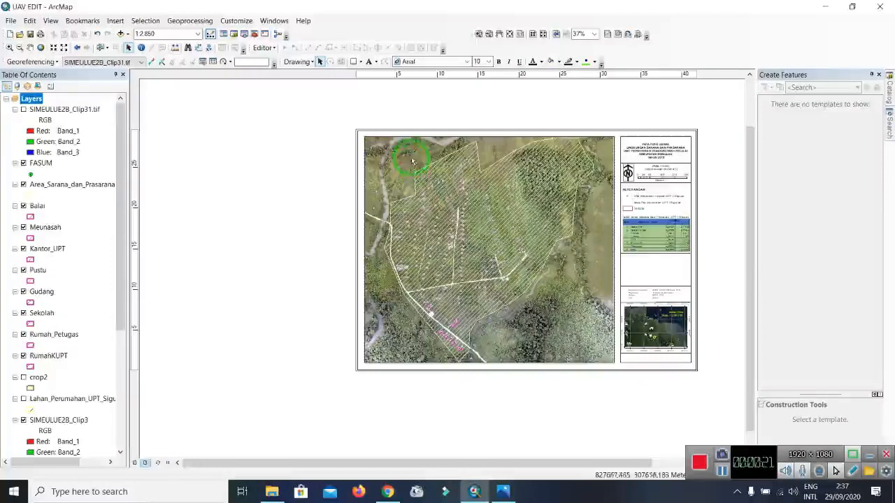
left_click_drag(749, 219, 746, 199)
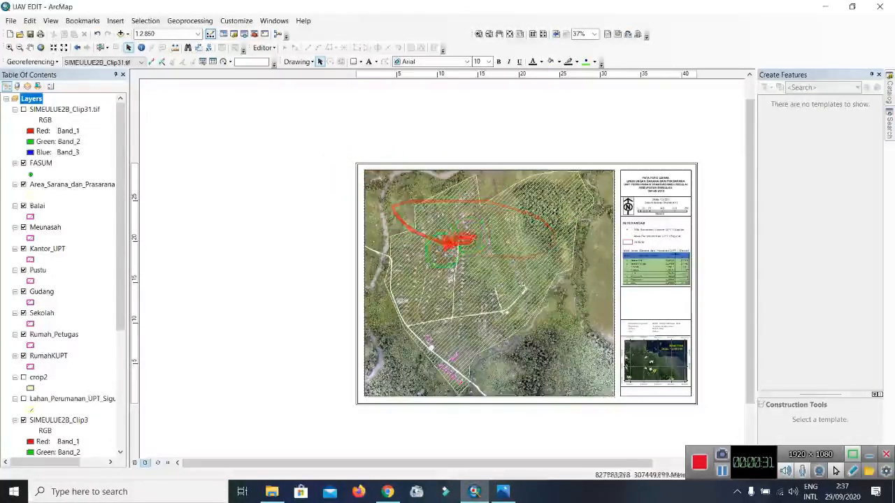
scroll(507, 264, "down", 1)
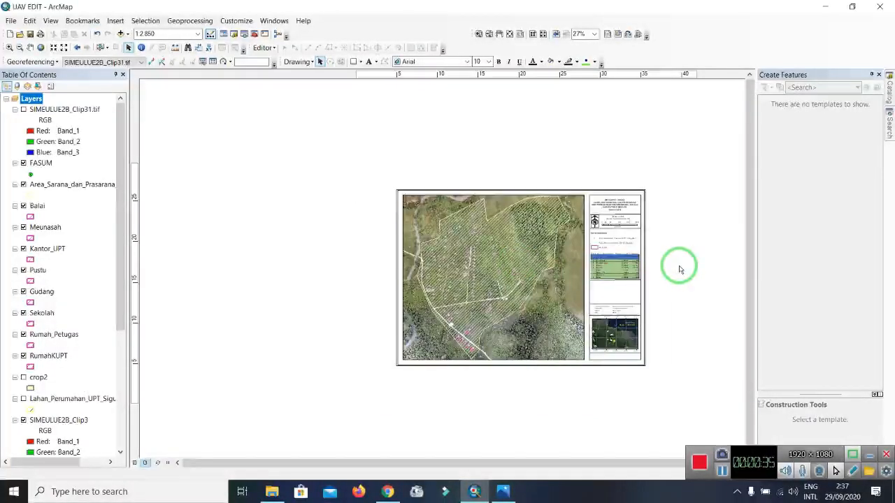
scroll(682, 273, "up", 1)
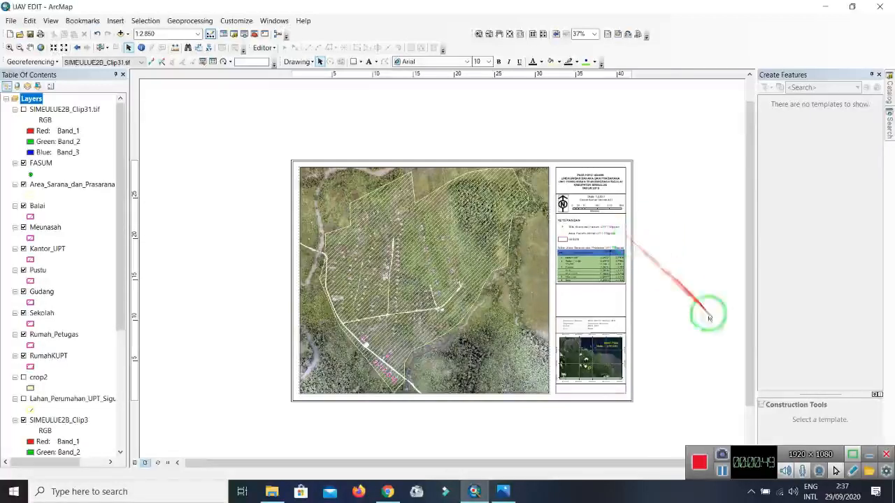
left_click(720, 472)
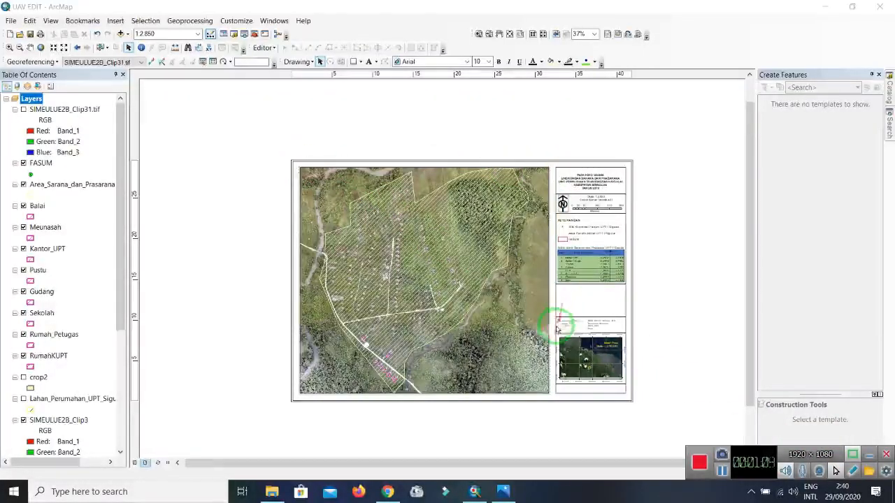
scroll(497, 273, "up", 1)
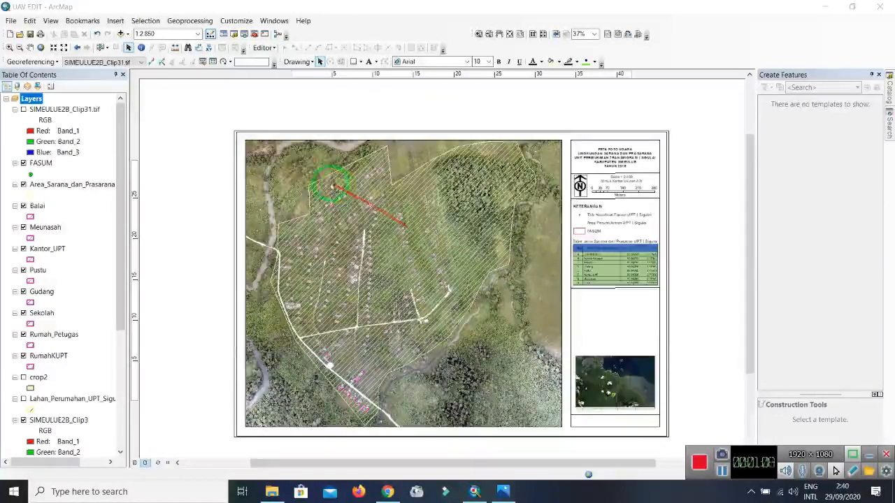
left_click(240, 140)
right_click(242, 139)
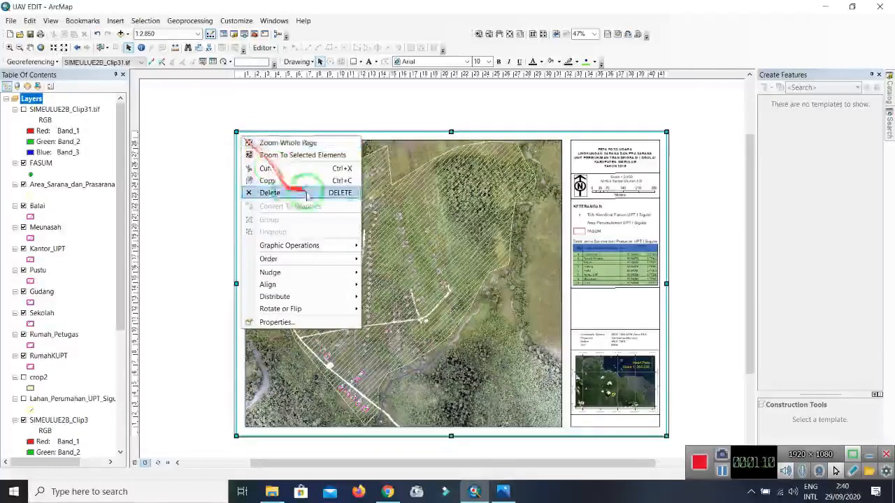
left_click(322, 322)
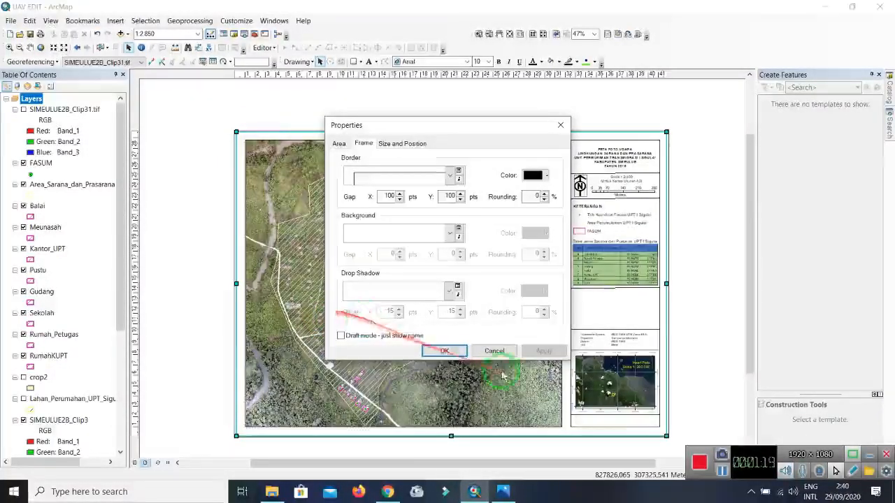
left_click(493, 351)
right_click(432, 288)
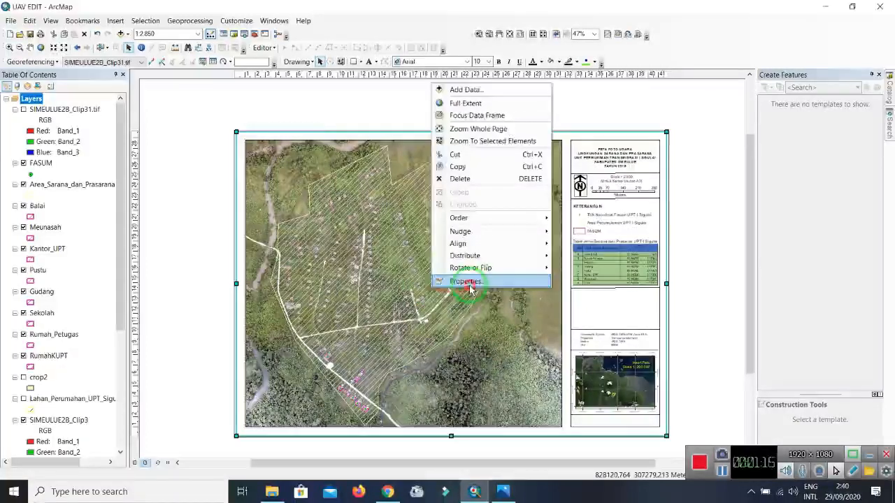
left_click(465, 280)
left_click(494, 351)
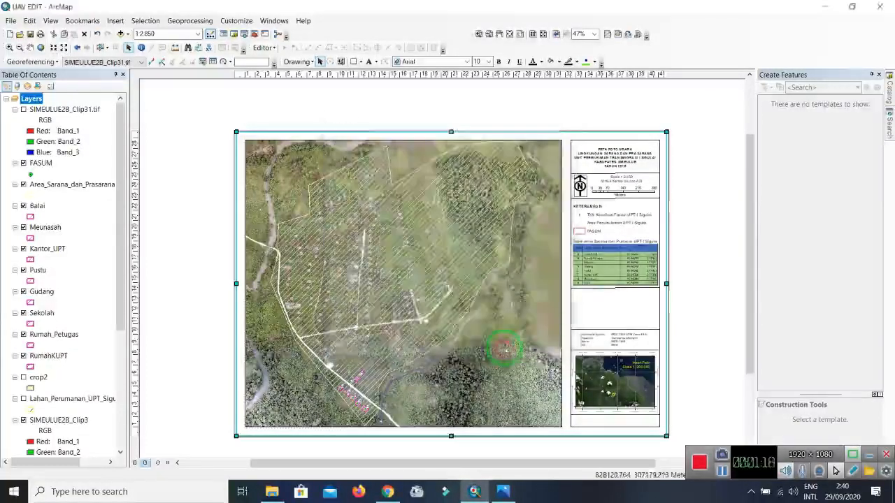
- Add a graticule with labels to the main data frame, keeping 30-second parallel and meridian intervals, and apply it to the layout
right_click(393, 273)
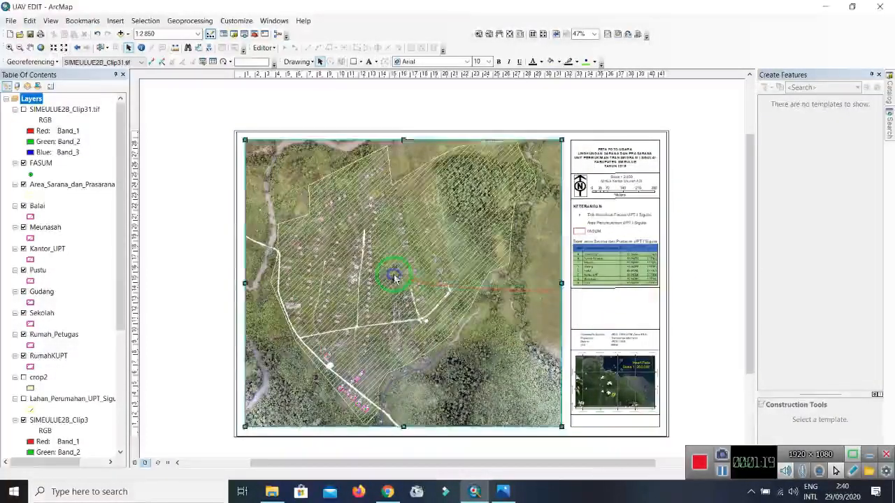
left_click(424, 271)
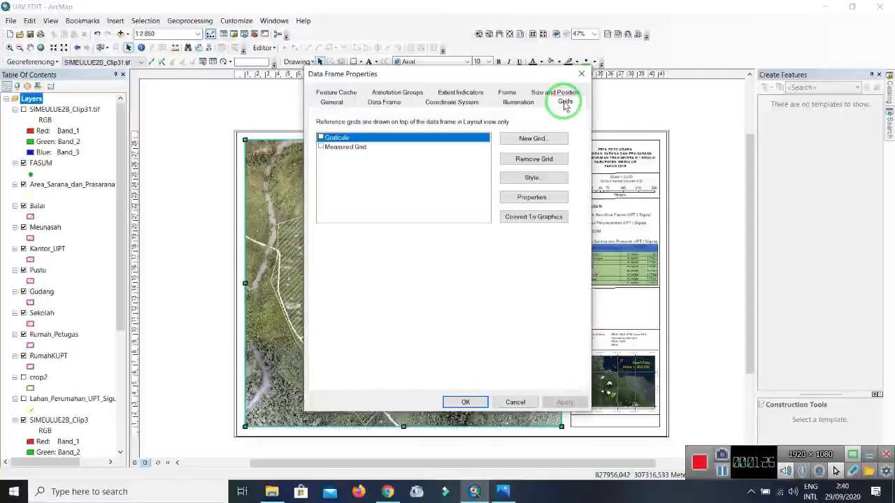
left_click(533, 139)
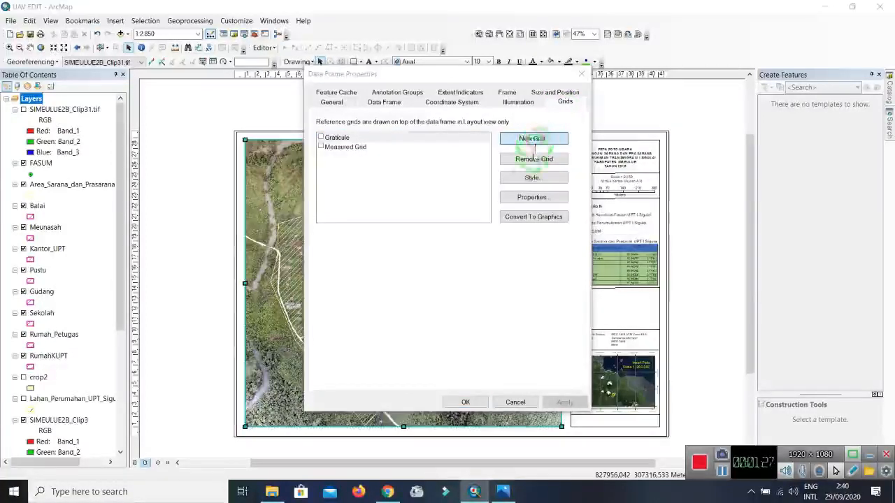
left_click(481, 187)
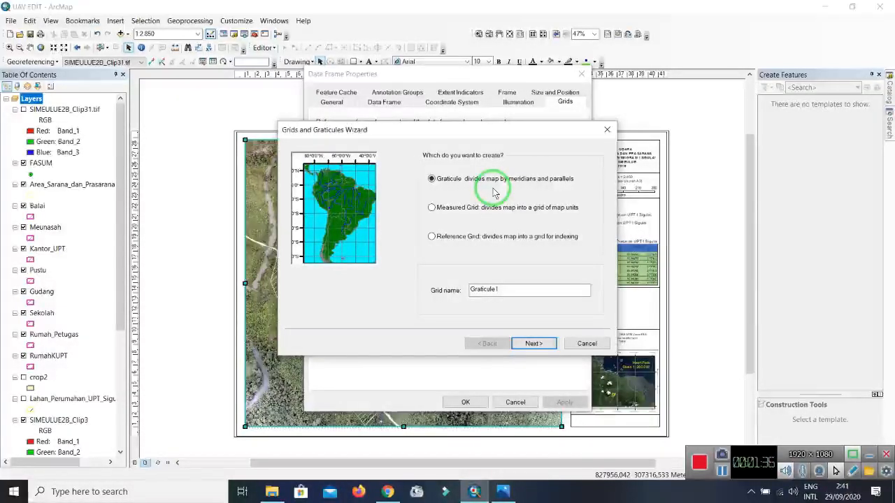
left_click(534, 343)
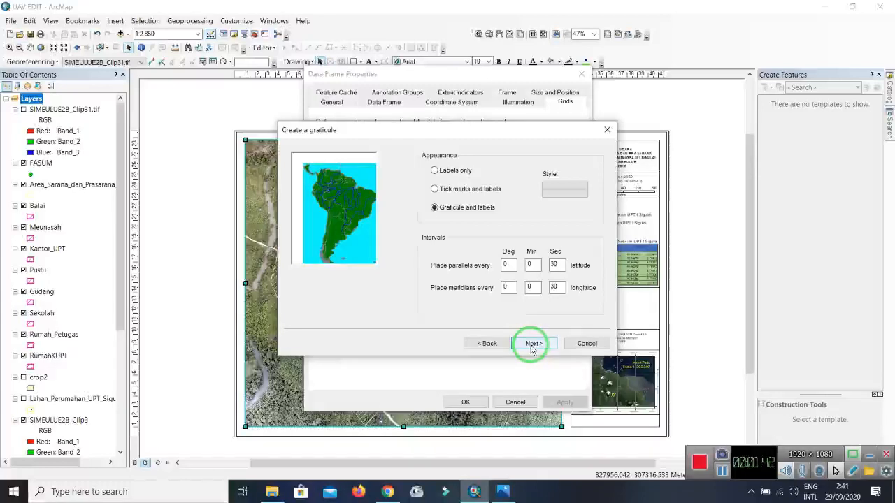
left_click(532, 344)
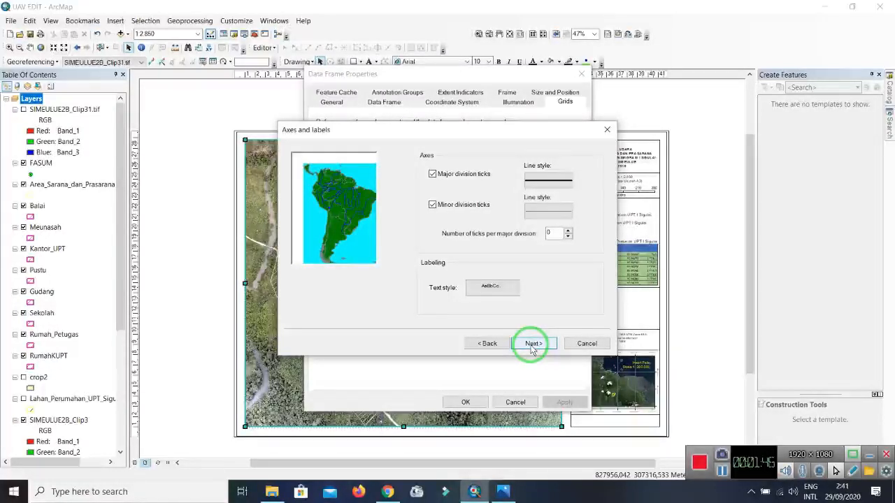
left_click(532, 344)
left_click(533, 347)
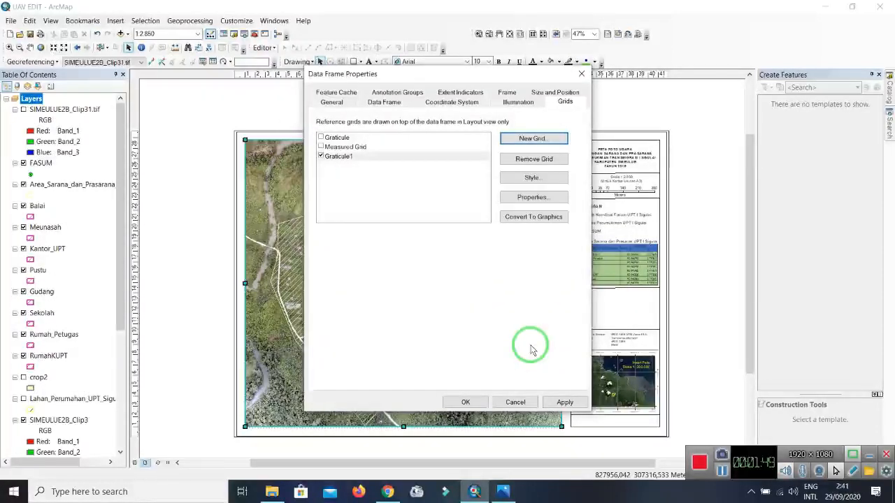
left_click(565, 402)
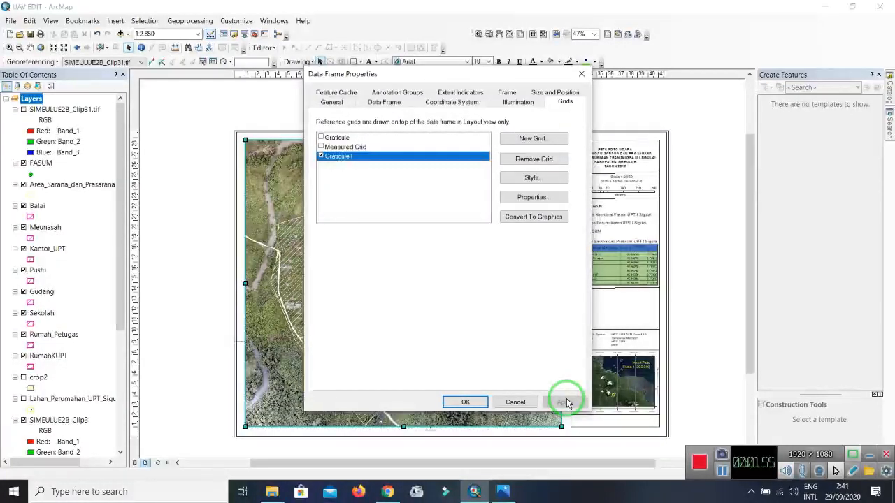
left_click_drag(461, 79, 767, 82)
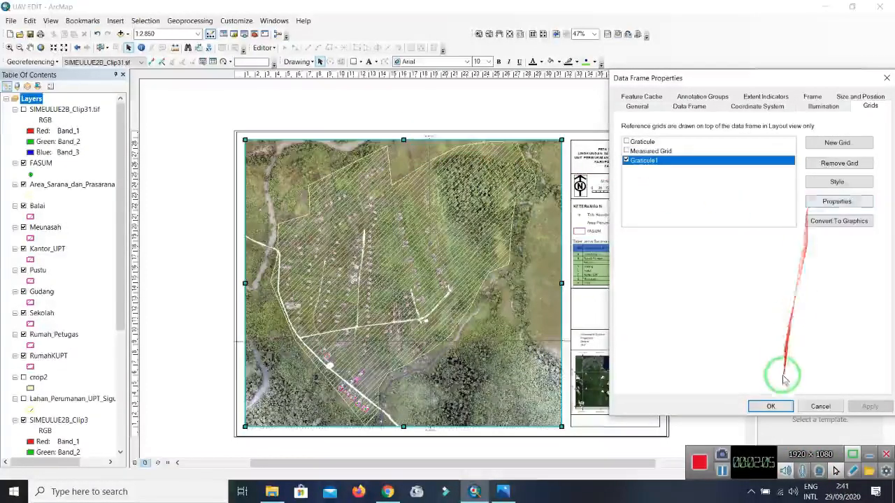
left_click(770, 406)
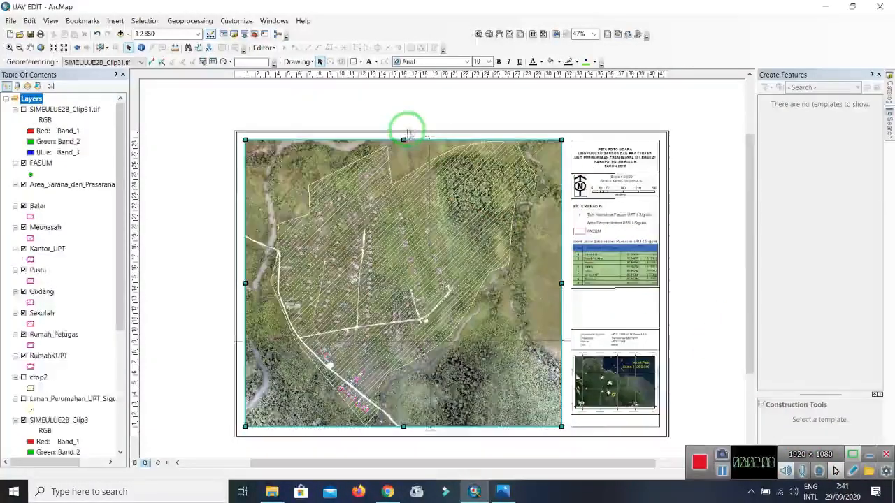
- Check the new graticule on the layout, and open the axes settings of Graticule1 in the main data frame's grid properties
scroll(412, 133, "up", 4)
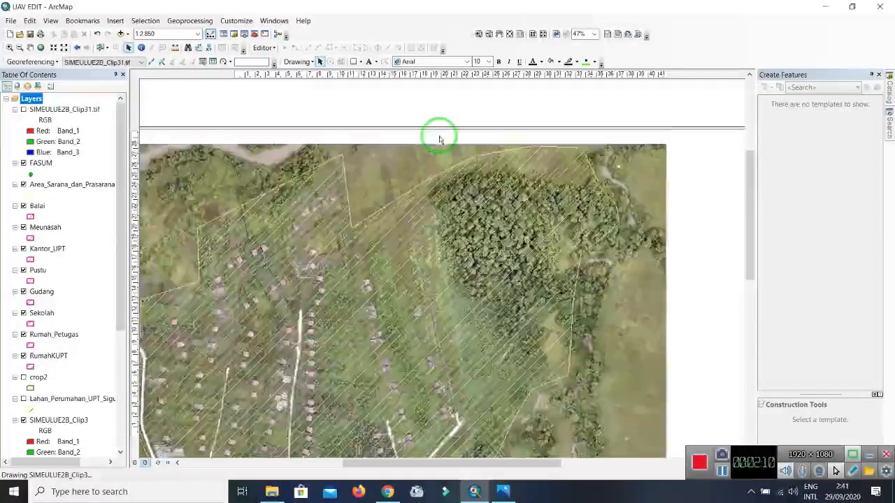
left_click(467, 137)
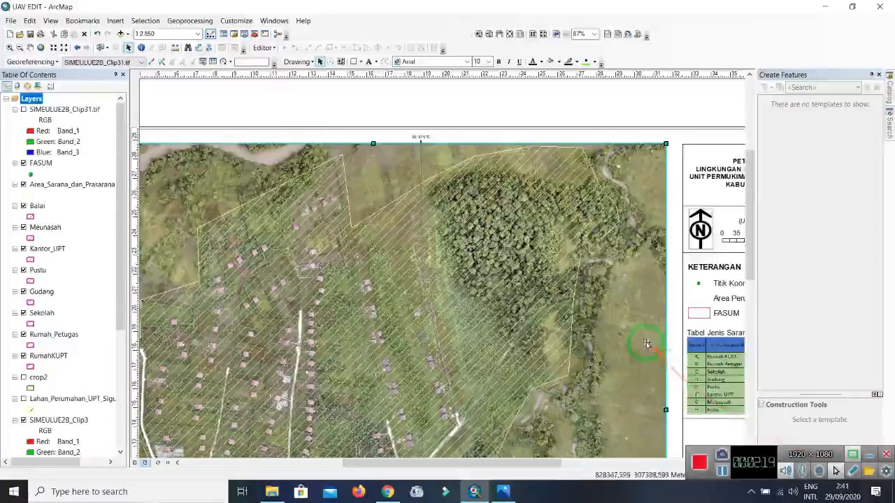
scroll(645, 342, "down", 2)
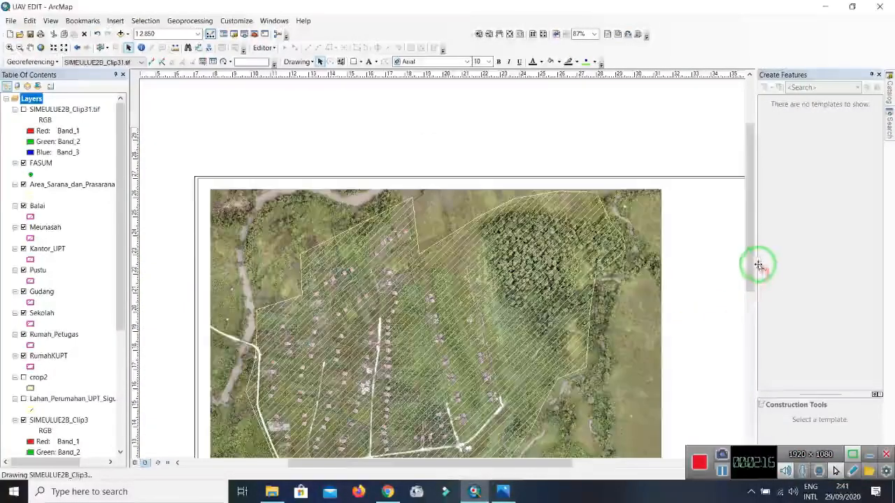
left_click_drag(752, 275, 754, 311)
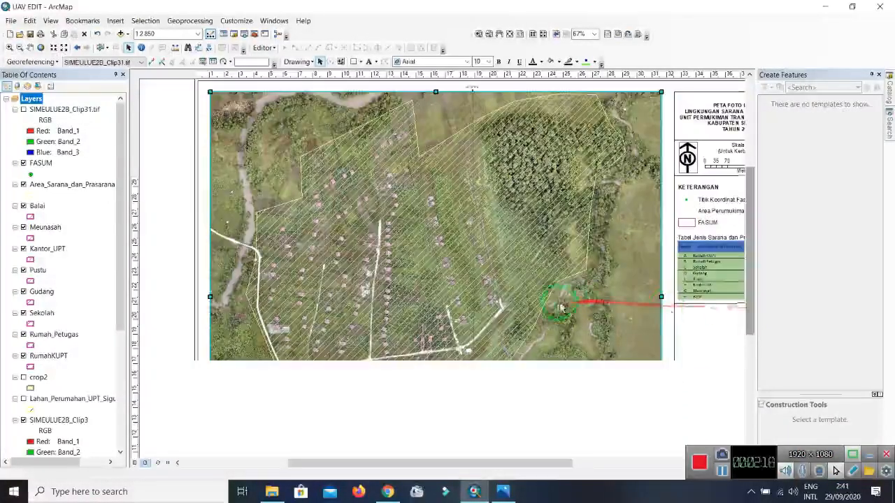
scroll(557, 299, "down", 1)
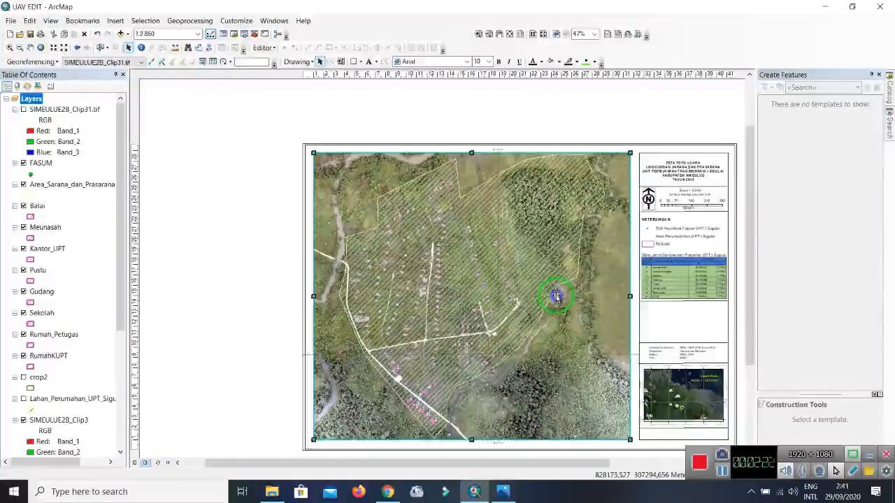
right_click(556, 299)
left_click(570, 288)
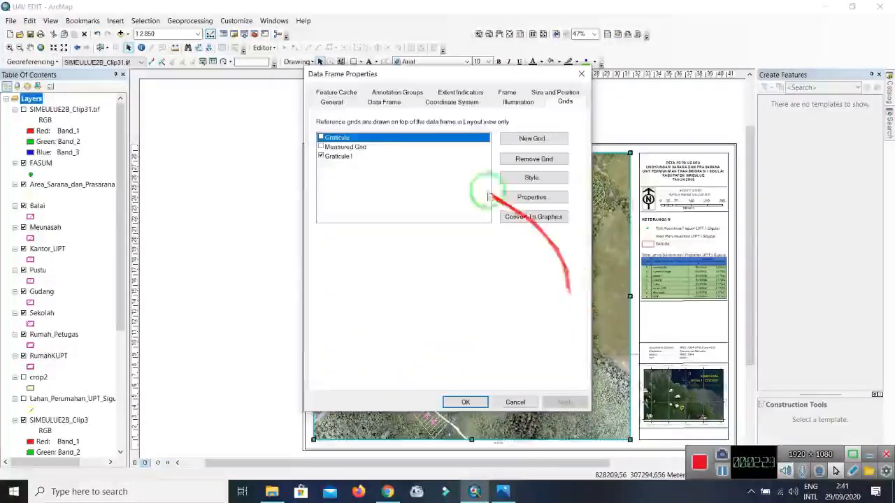
left_click(347, 161)
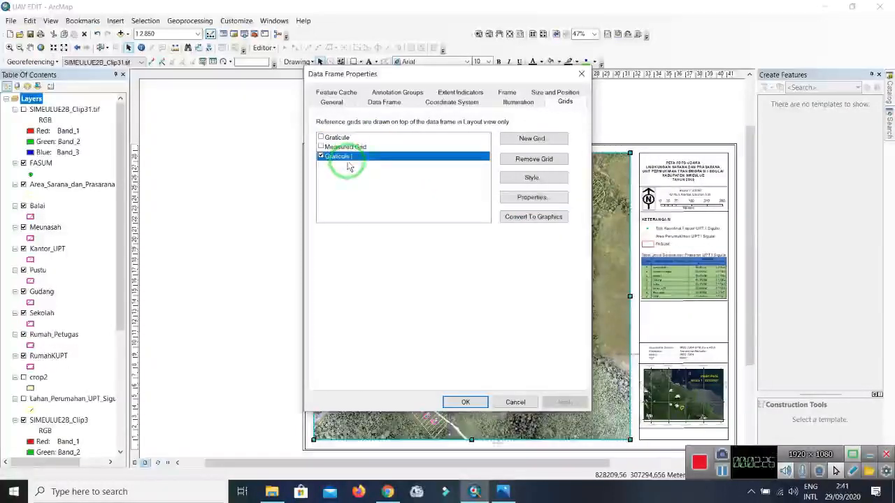
left_click(534, 197)
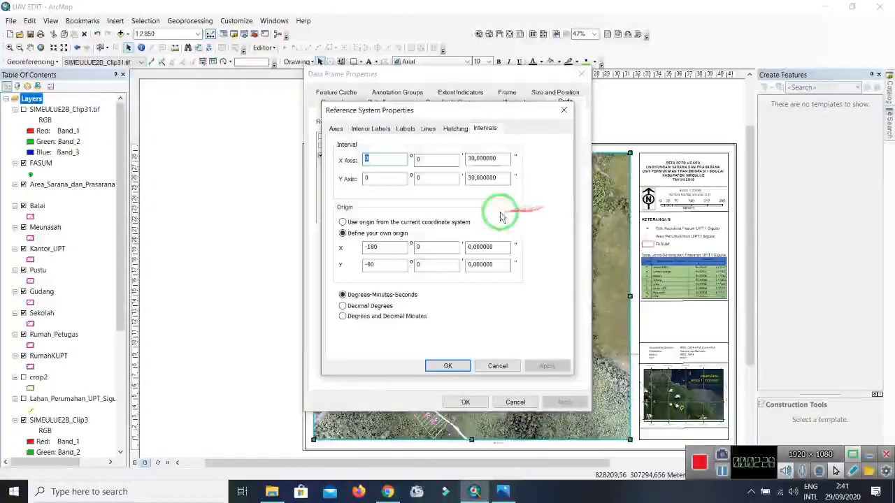
left_click(335, 129)
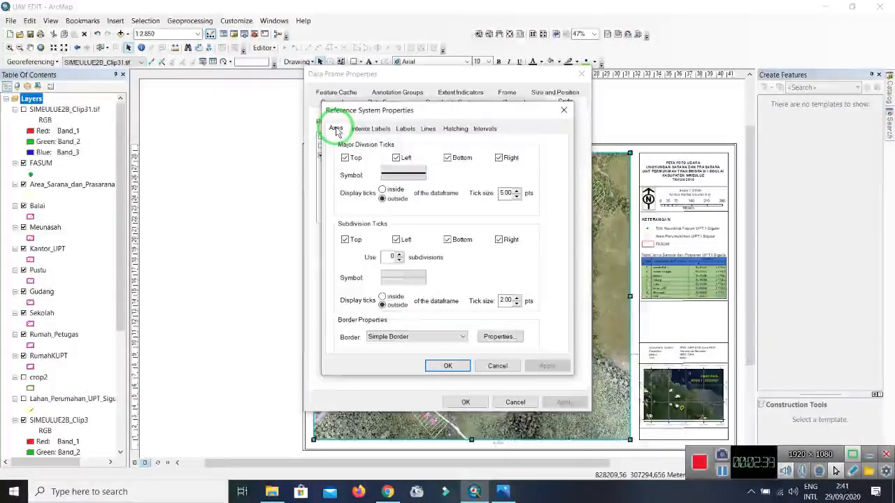
left_click_drag(365, 123, 646, 348)
left_click(722, 472)
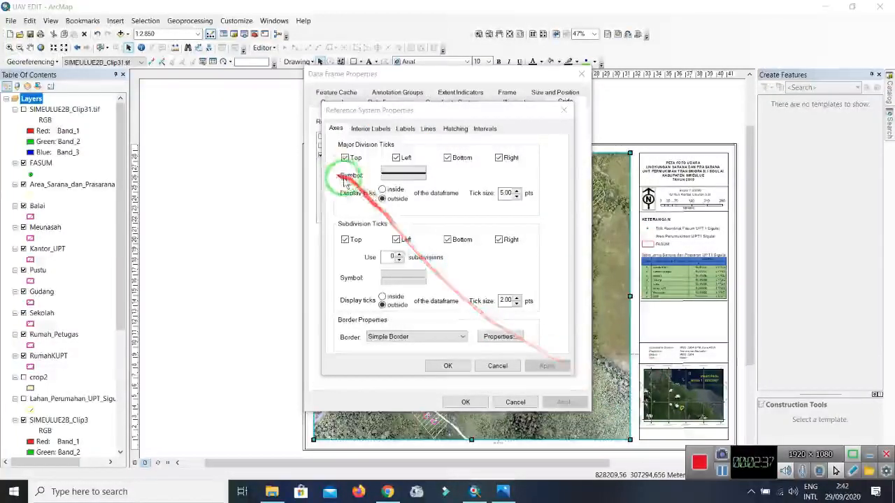
left_click(364, 132)
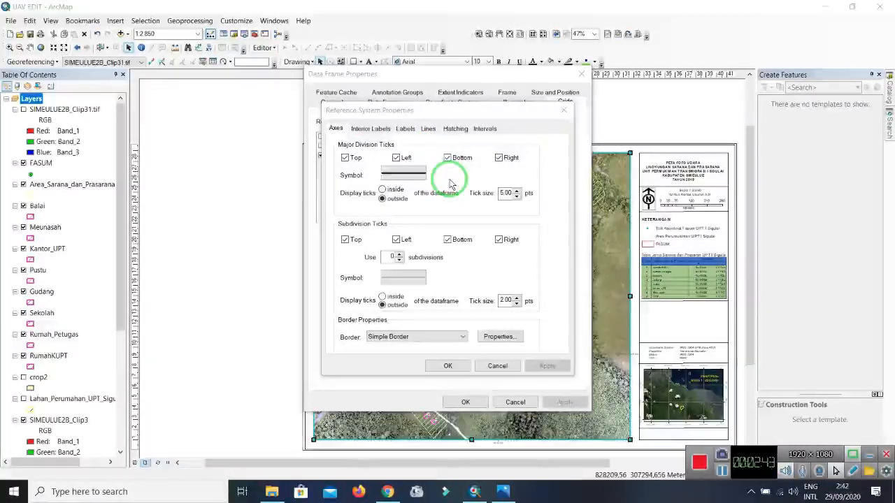
left_click(497, 239)
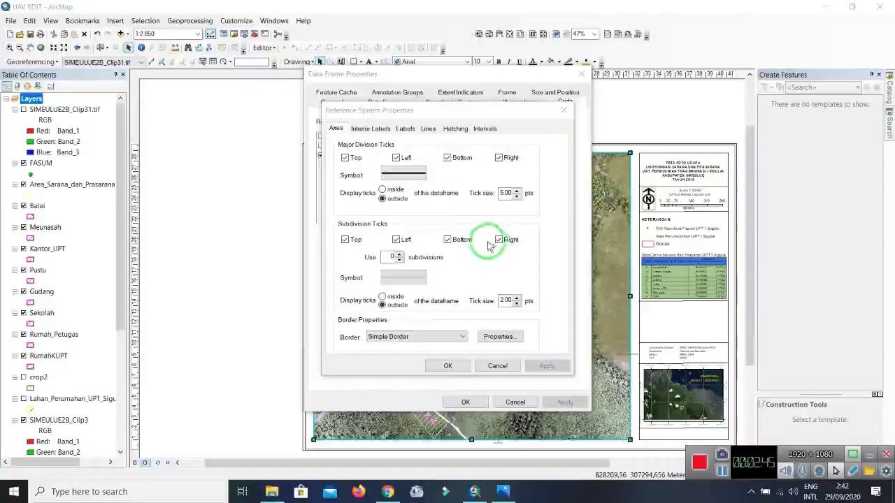
left_click(448, 158)
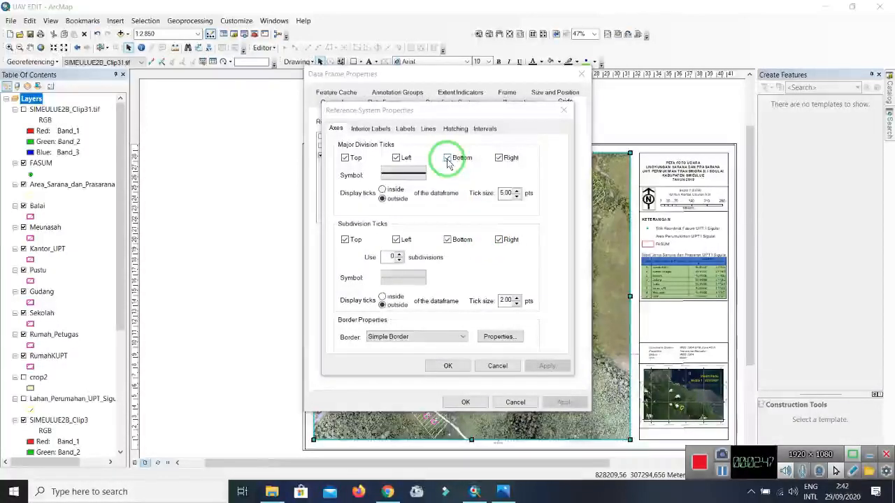
- Turn off the graticule's major division ticks along the bottom and right edges of the data frame
left_click(499, 158)
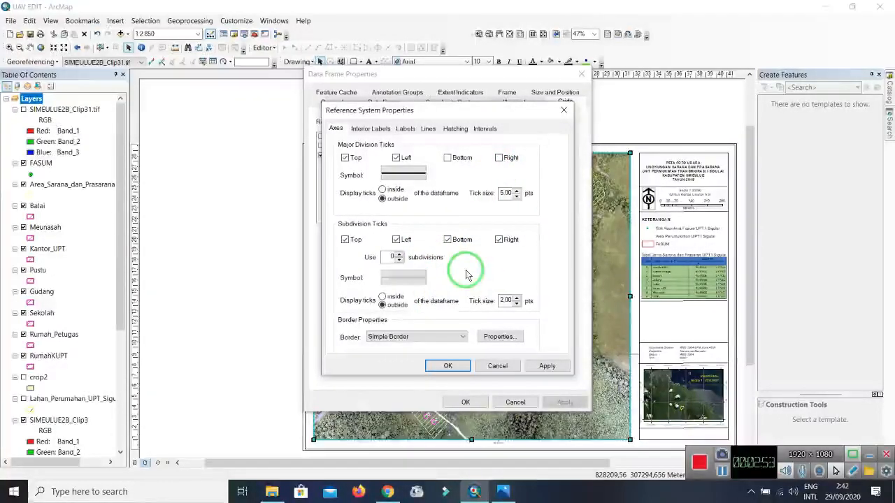
left_click(459, 315)
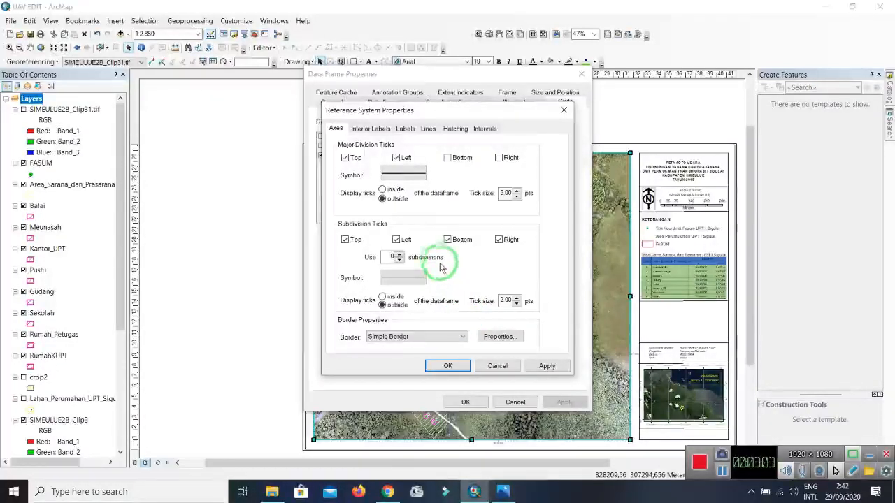
left_click(376, 127)
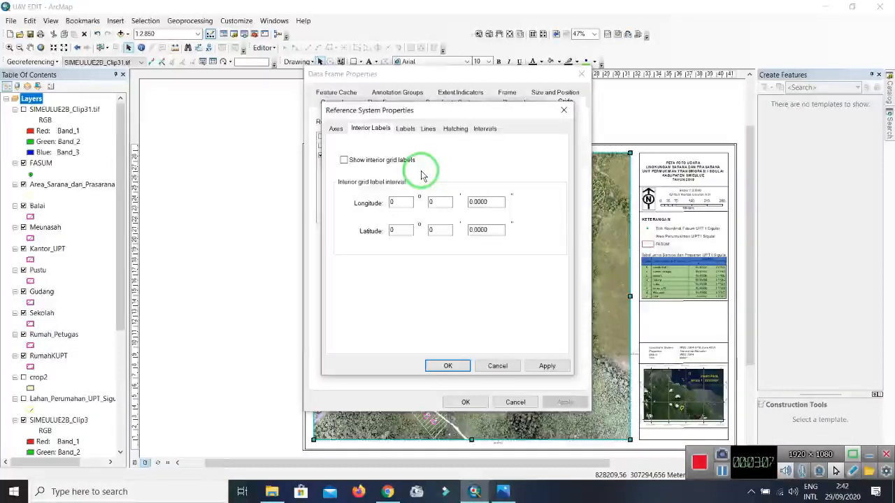
- Hide the graticule labels on the bottom and right axes, and make the left axis labels vertical
left_click(406, 129)
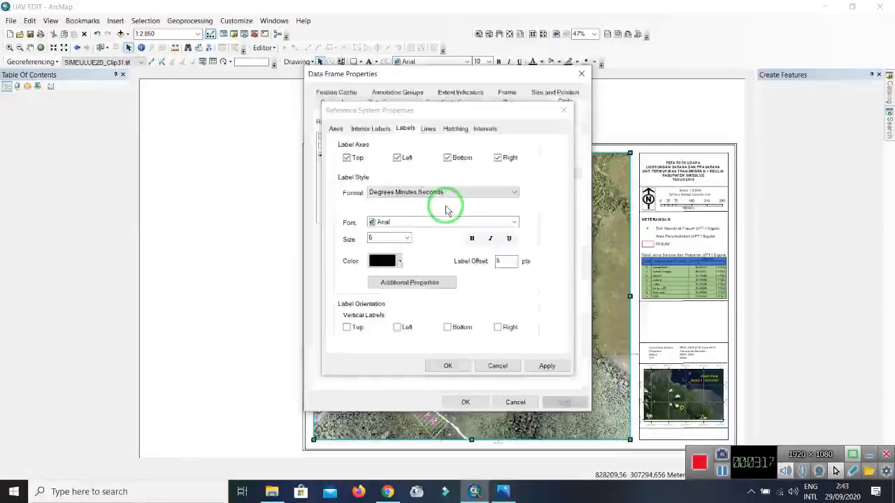
left_click(446, 205)
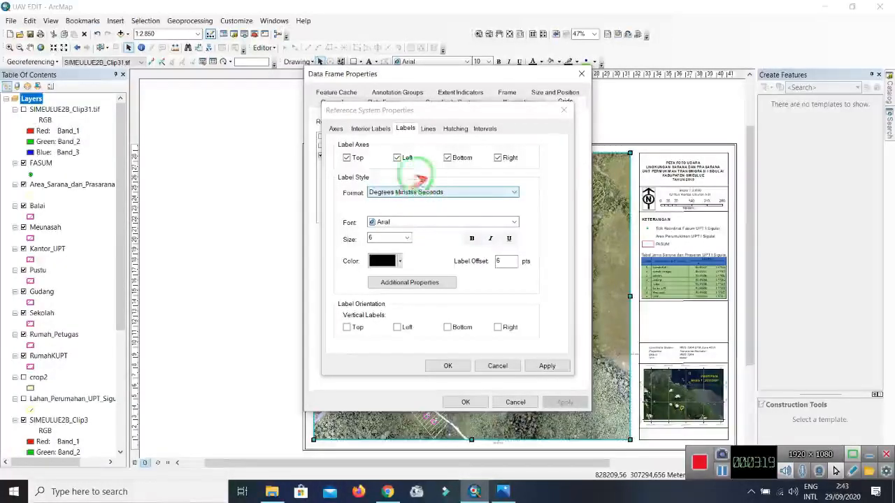
left_click(433, 199)
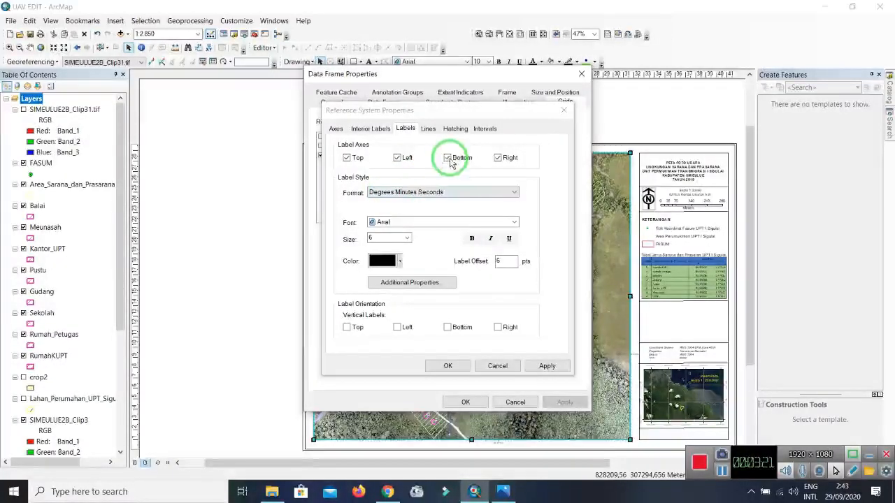
left_click(449, 159)
left_click(497, 158)
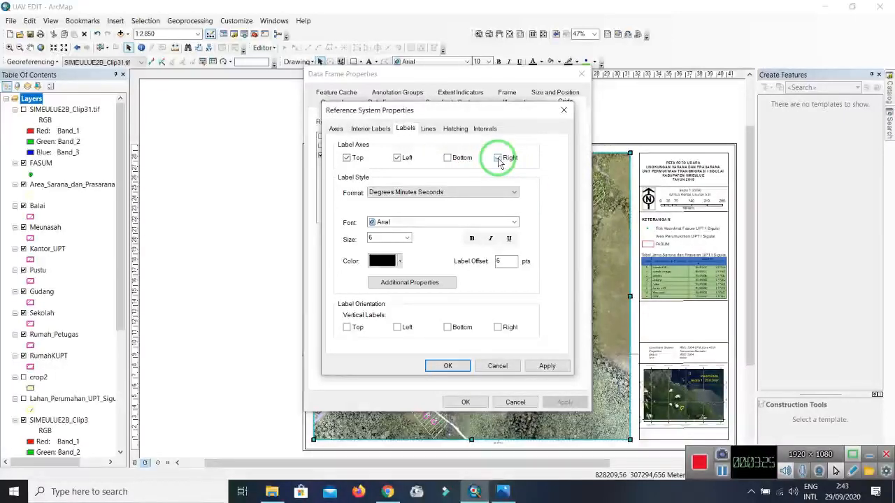
left_click(498, 159)
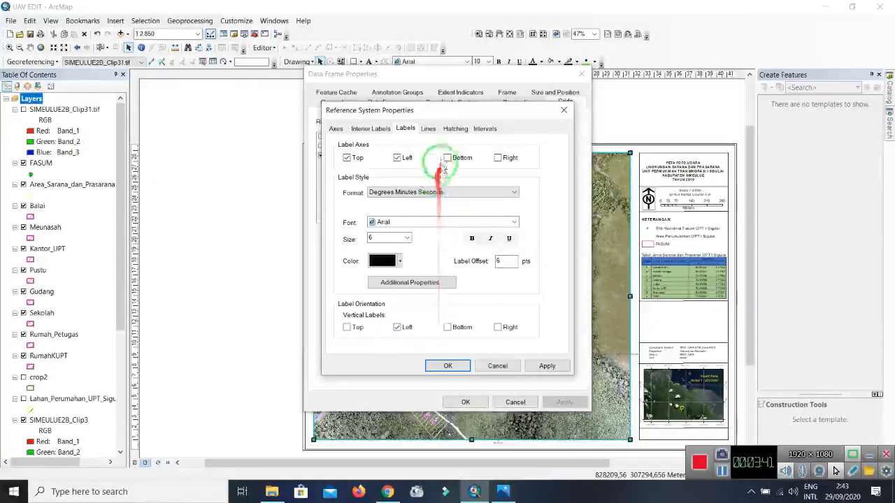
- Try displaying the graticule as a grid of ticks and without lines or ticks, restore the grid of lines, and view the hatching settings
left_click(430, 130)
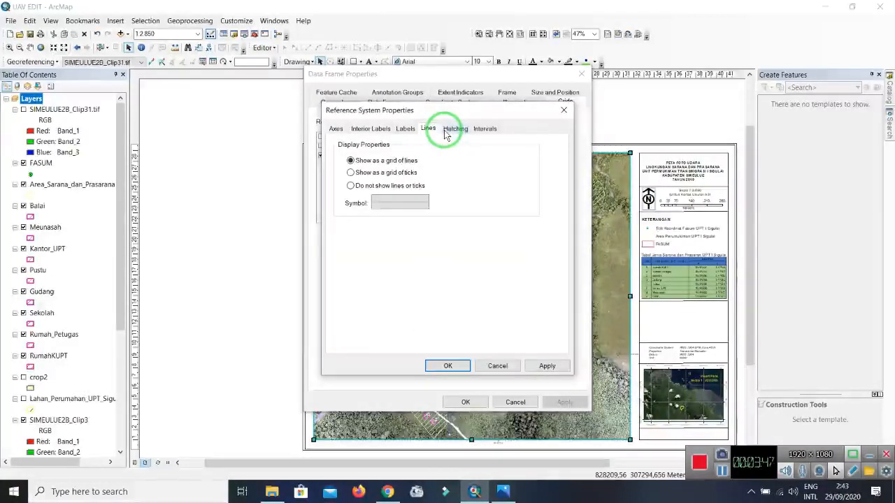
left_click(351, 173)
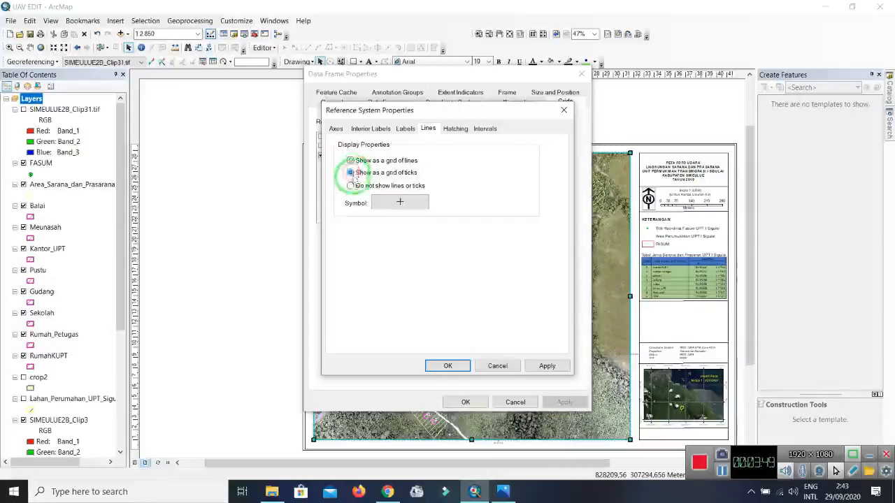
left_click(351, 186)
left_click(350, 161)
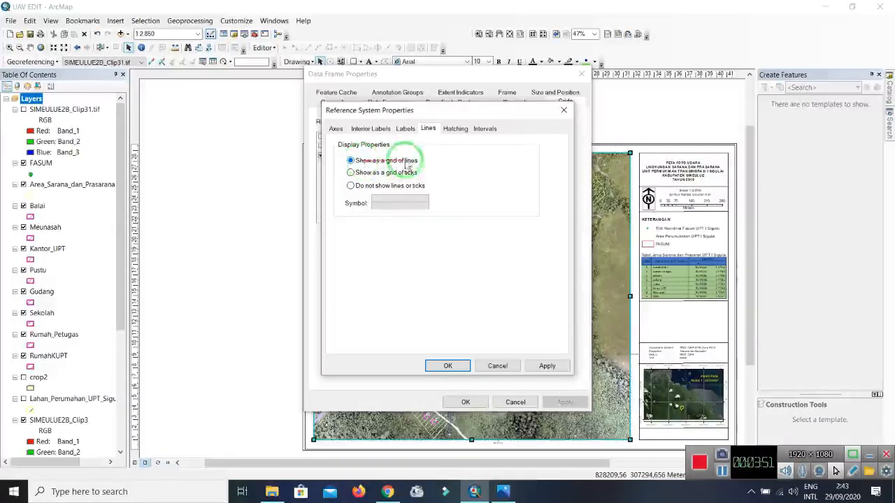
left_click(455, 130)
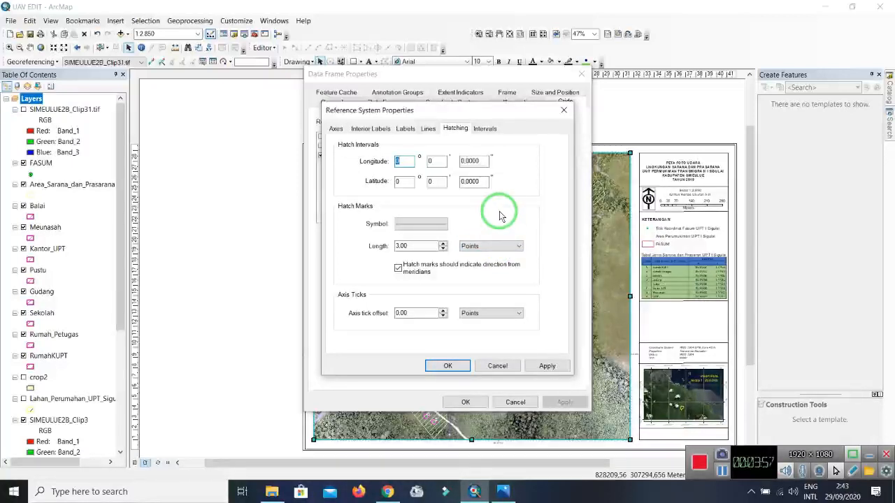
- Set the graticule's X and Y axis intervals to 7 seconds each and apply the changes to the data frame
left_click(485, 127)
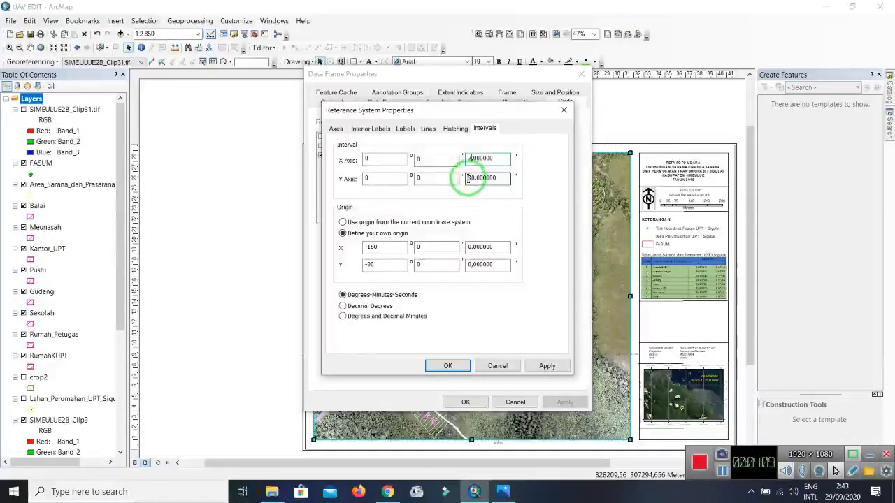
left_click_drag(467, 178, 473, 179)
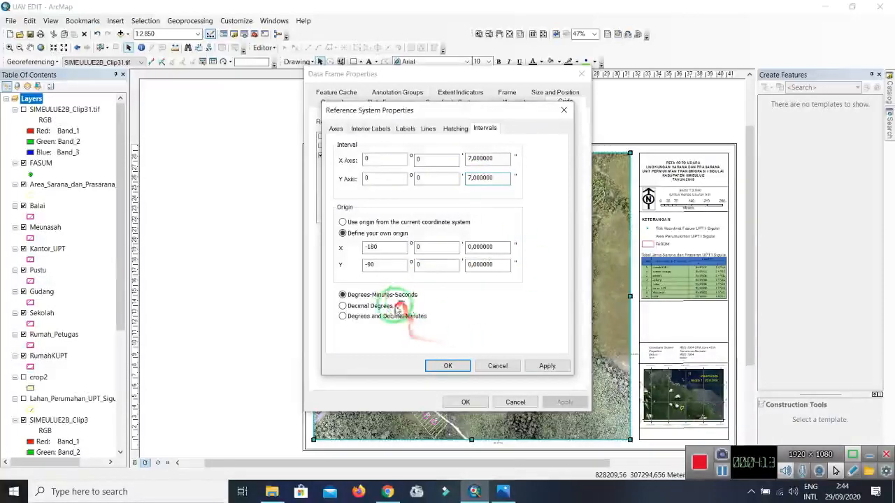
left_click(546, 366)
left_click(449, 366)
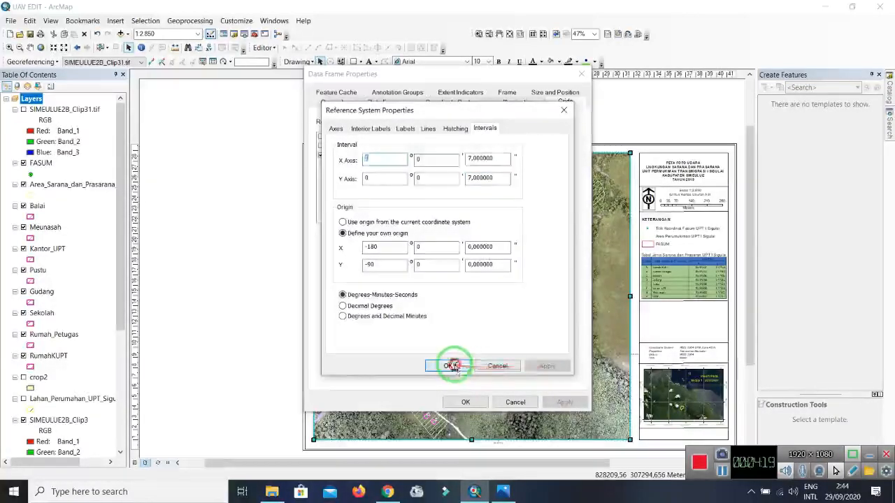
left_click(549, 399)
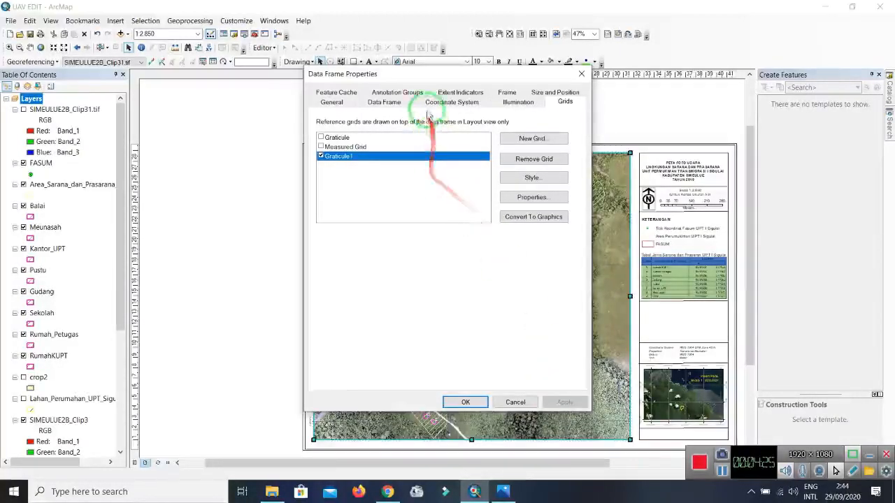
- Set the label font size of Graticule1 to 10 and apply the change to the layout
left_click_drag(444, 77, 366, 93)
left_click(489, 210)
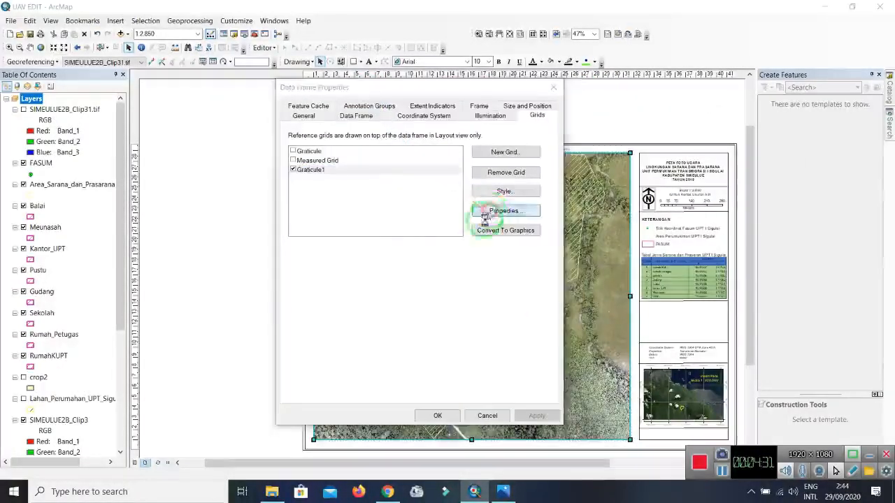
left_click(308, 143)
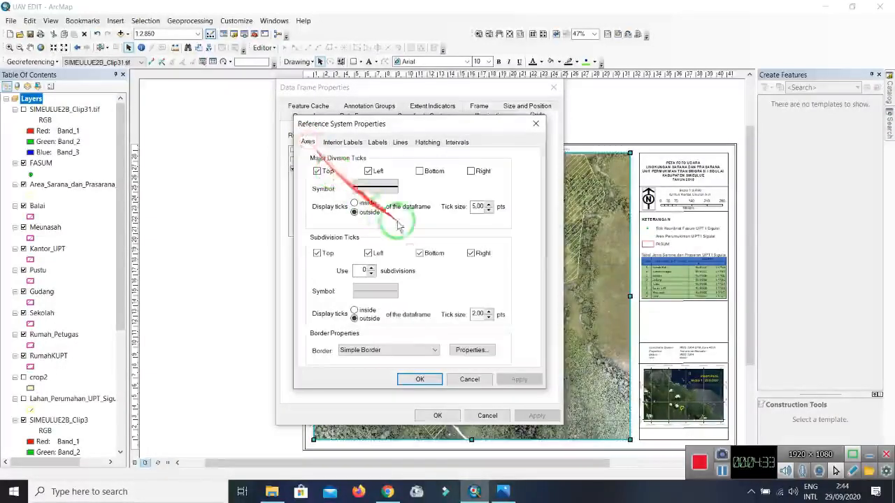
left_click(434, 255)
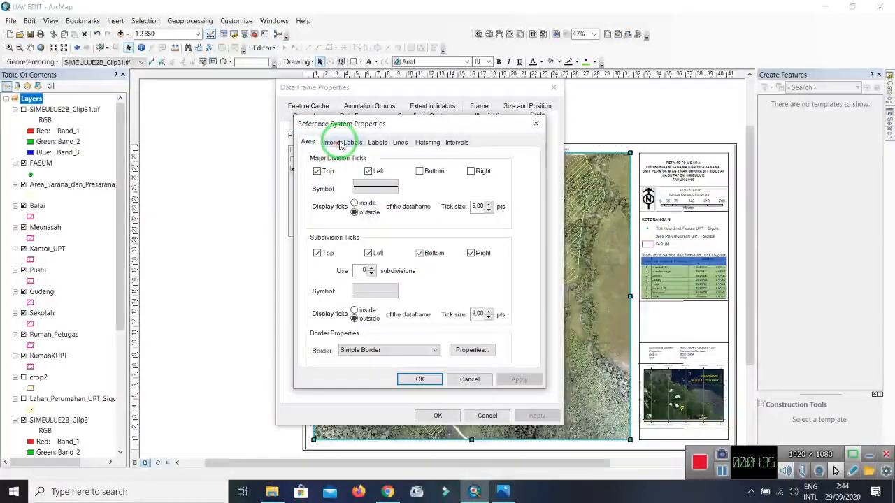
left_click(378, 143)
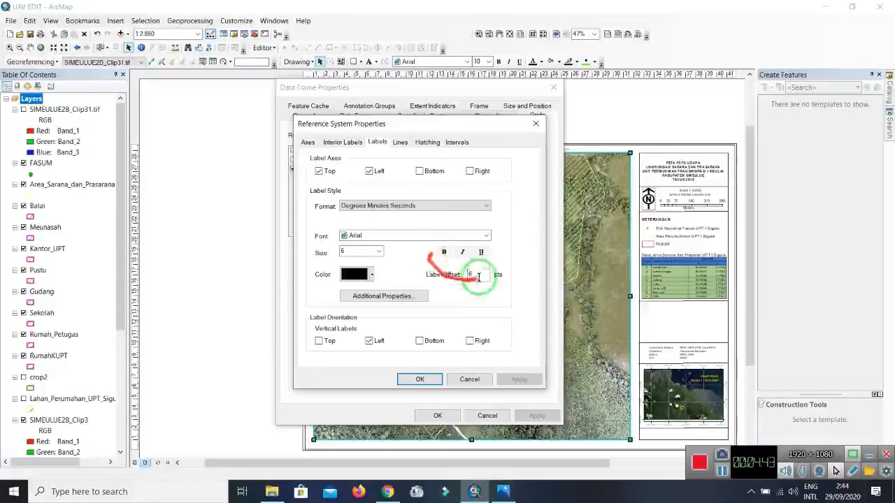
left_click(341, 253)
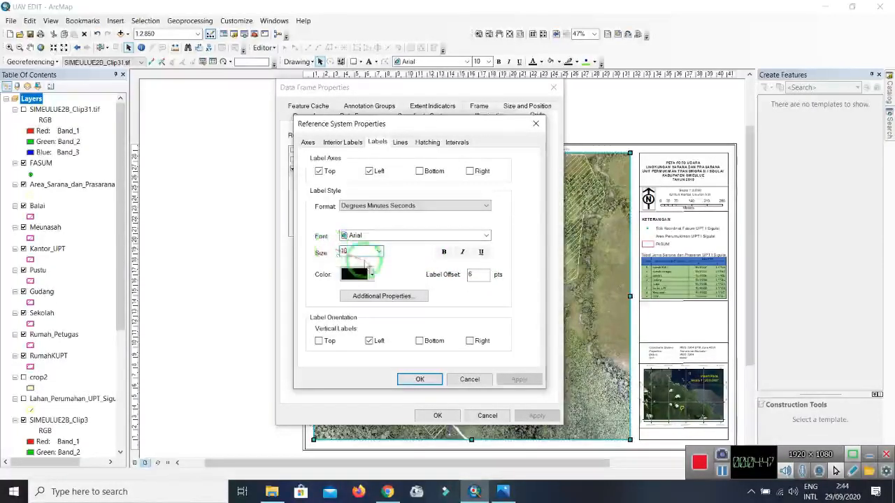
left_click(426, 381)
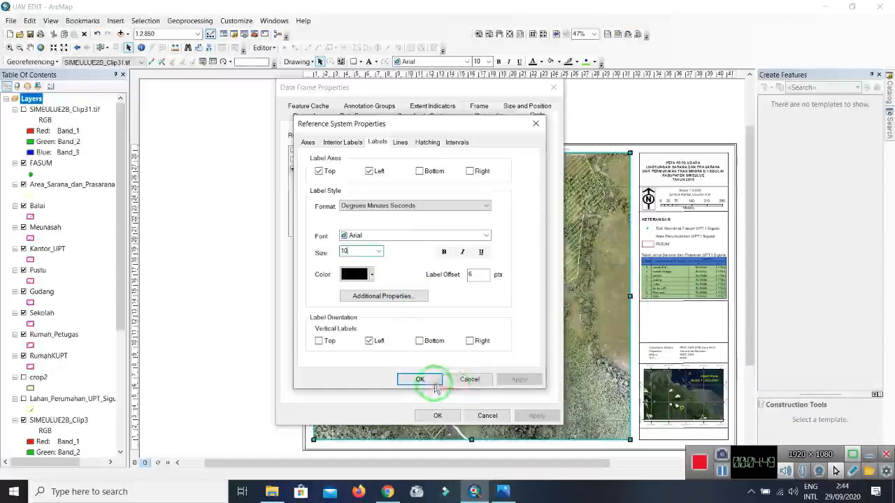
left_click(532, 414)
left_click(453, 416)
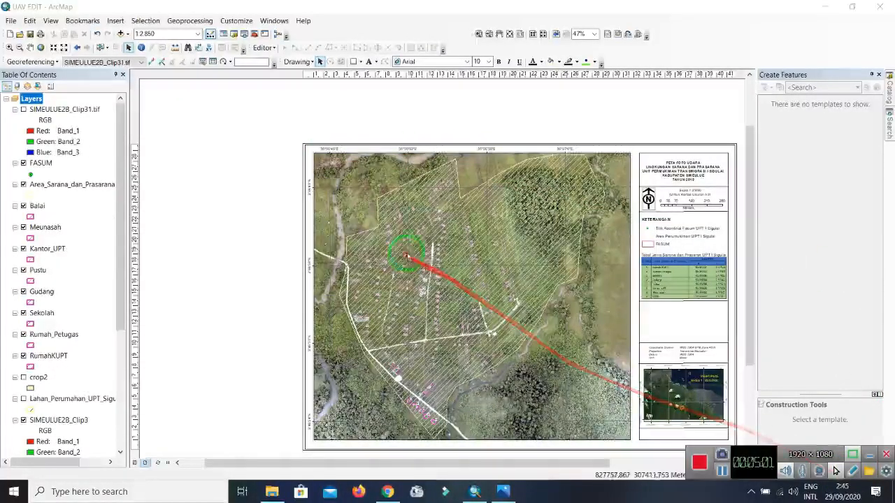
- Reopen the main data frame's grid properties and start a new measured grid that divides the map into map units
right_click(400, 198)
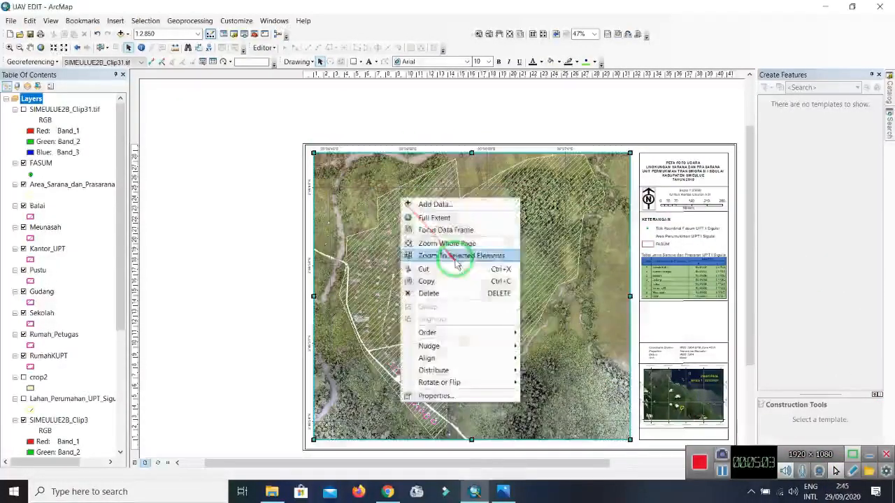
left_click(455, 395)
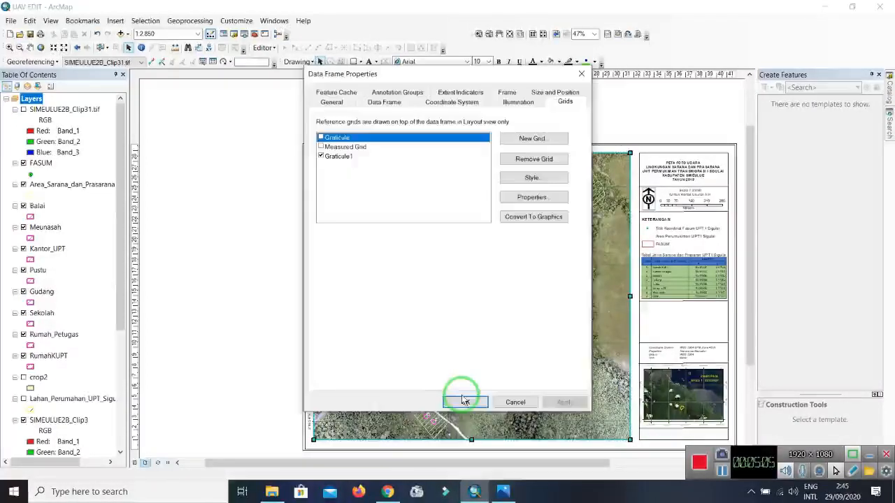
left_click(344, 157)
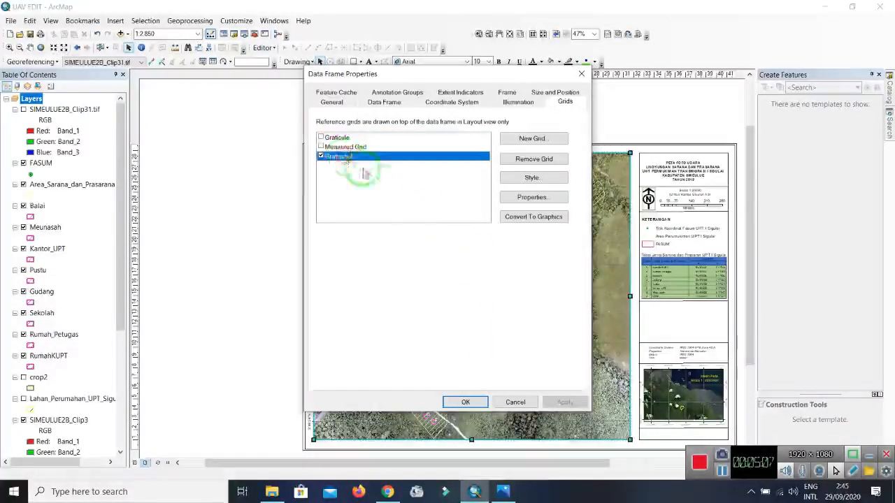
left_click(722, 474)
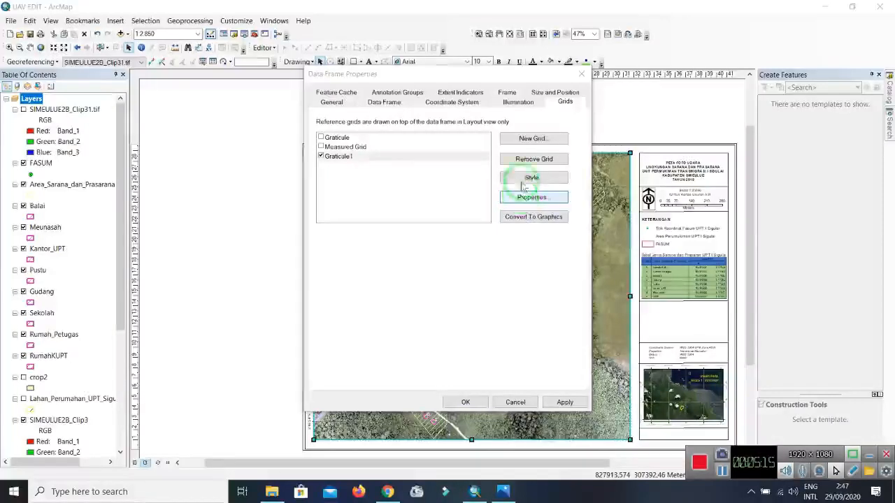
left_click(538, 141)
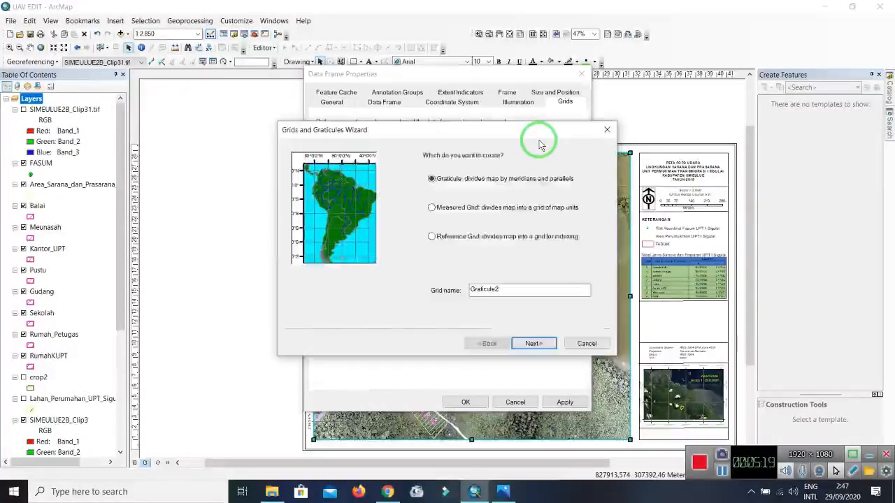
left_click(431, 207)
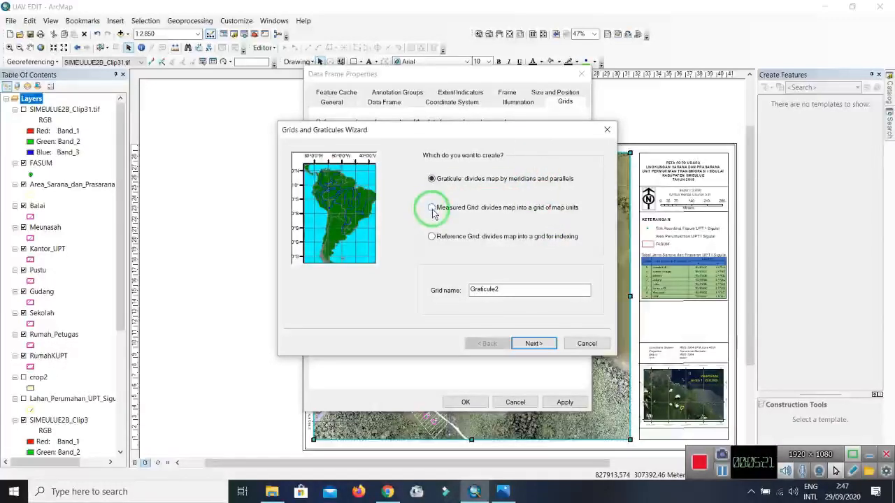
left_click_drag(431, 178, 436, 213)
left_click(432, 208)
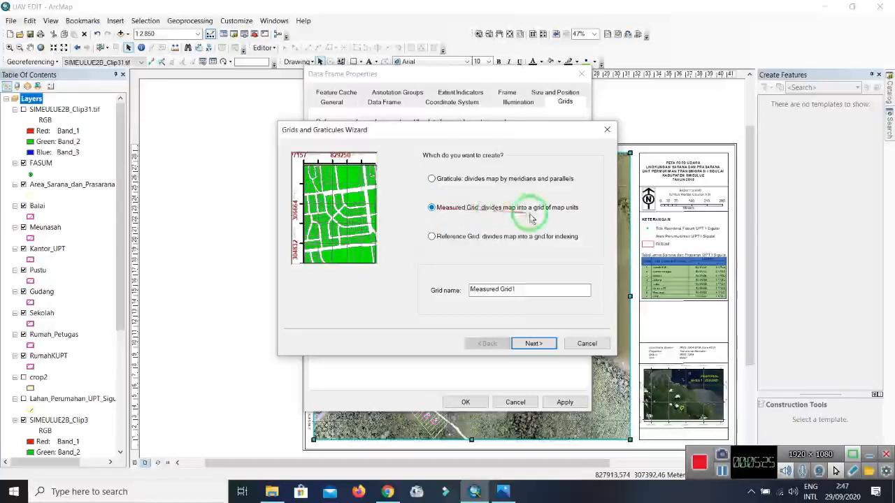
- Create the measured grid with labels only and 100-meter intervals, keep the default axis and border settings, and apply it to the data frame
left_click(531, 343)
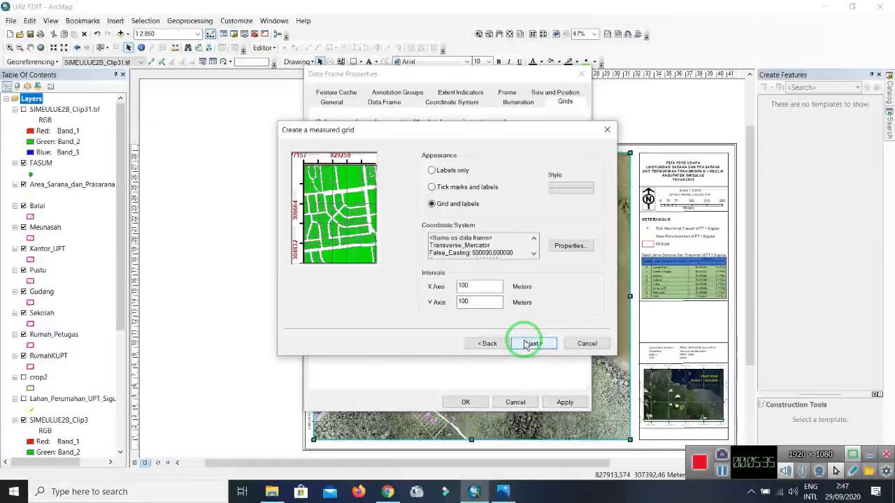
left_click(433, 187)
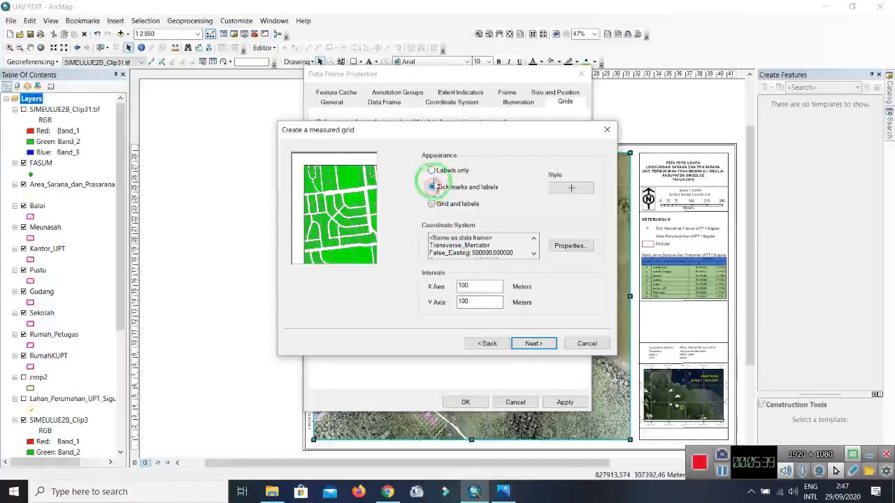
left_click(432, 170)
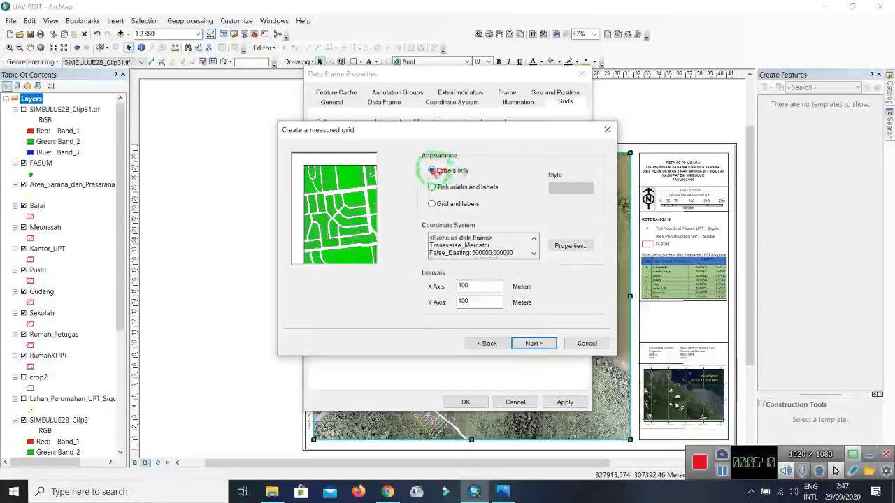
left_click(534, 343)
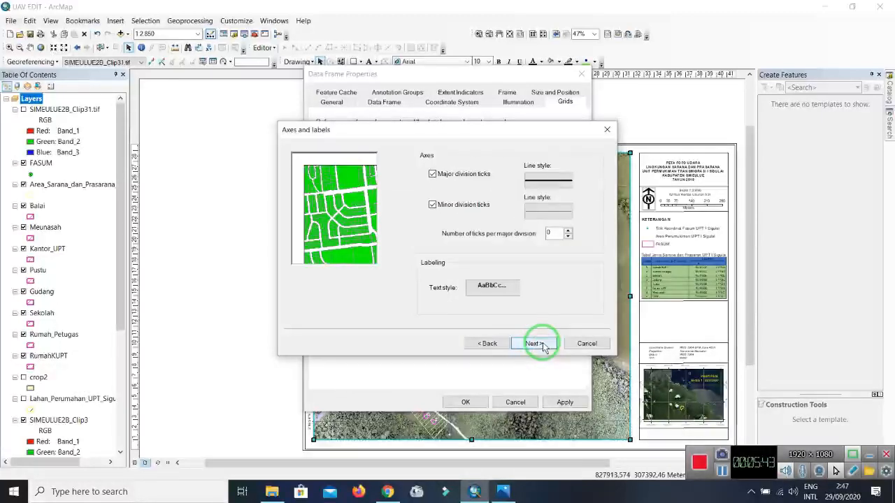
left_click(534, 343)
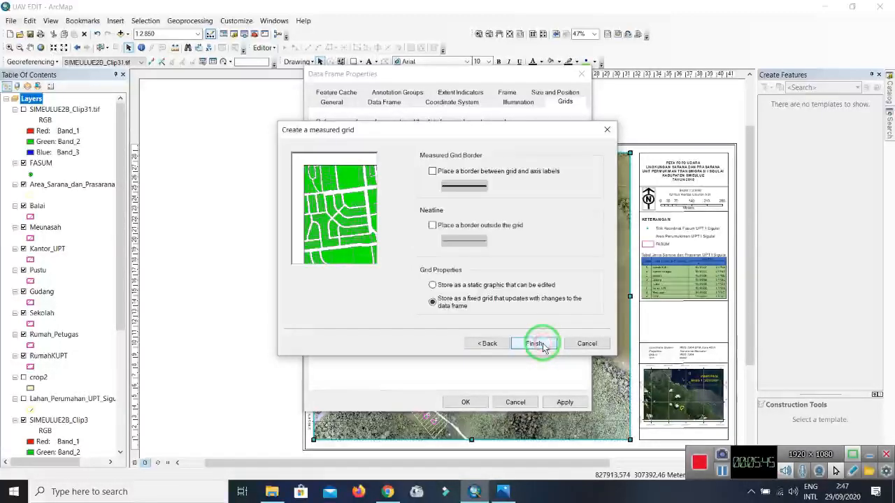
left_click(535, 344)
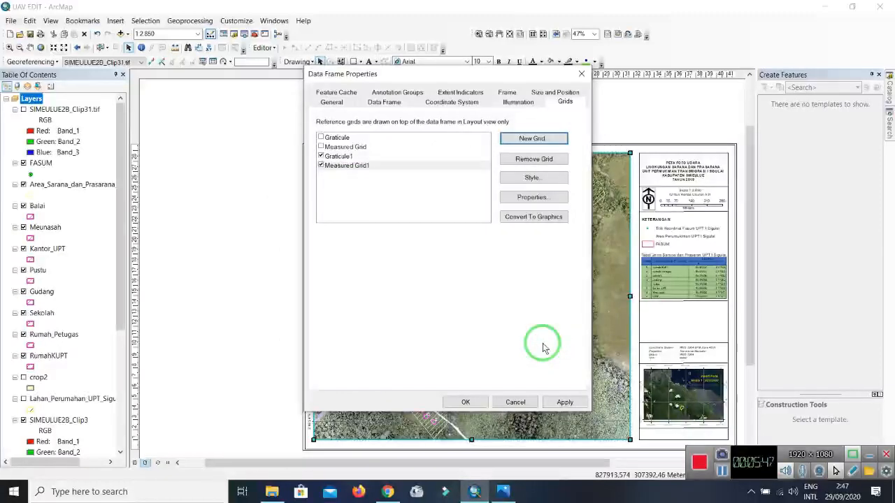
left_click(559, 402)
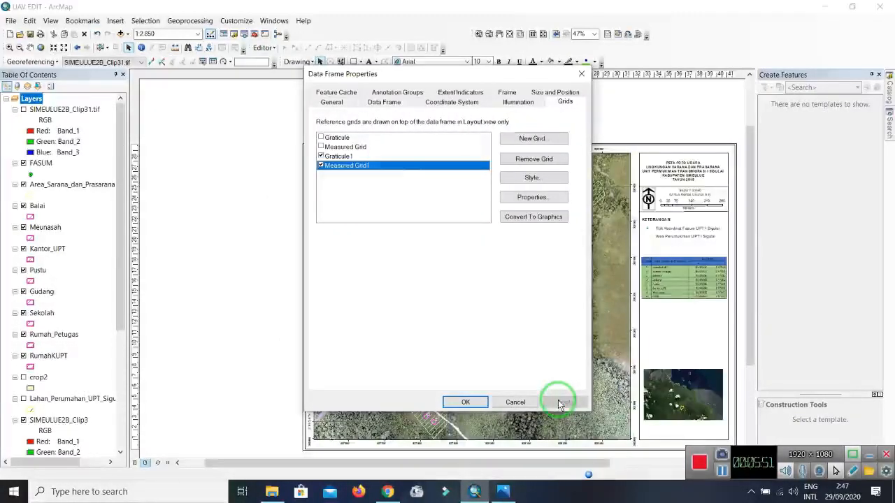
left_click(581, 74)
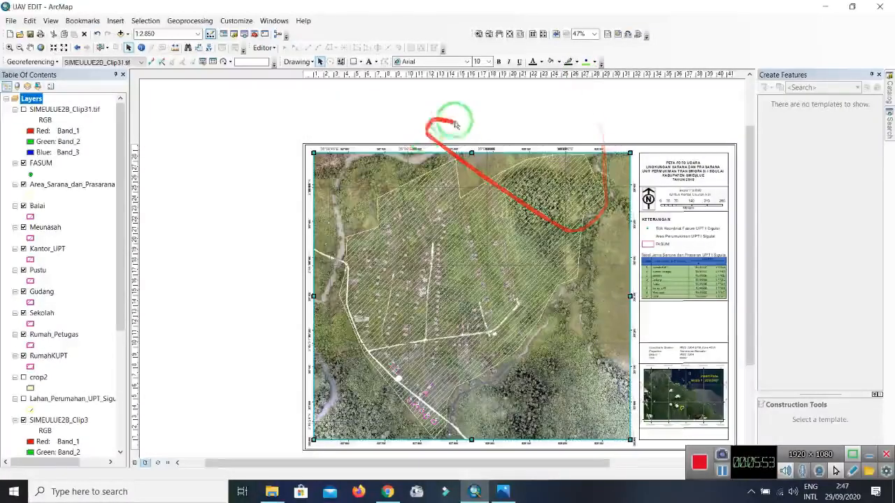
- Inspect the graticule and measured grid labels along the upper edge of the main data frame
scroll(409, 149, "down", 1)
scroll(409, 149, "up", 3)
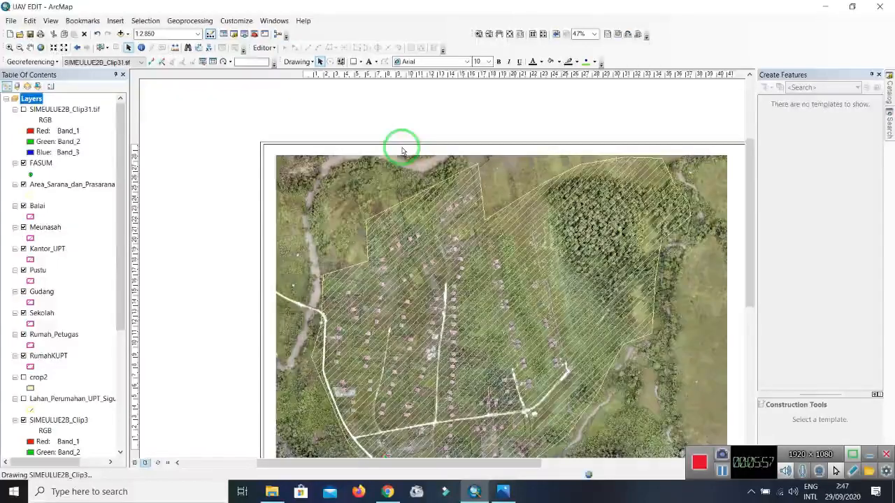
scroll(409, 161, "up", 2)
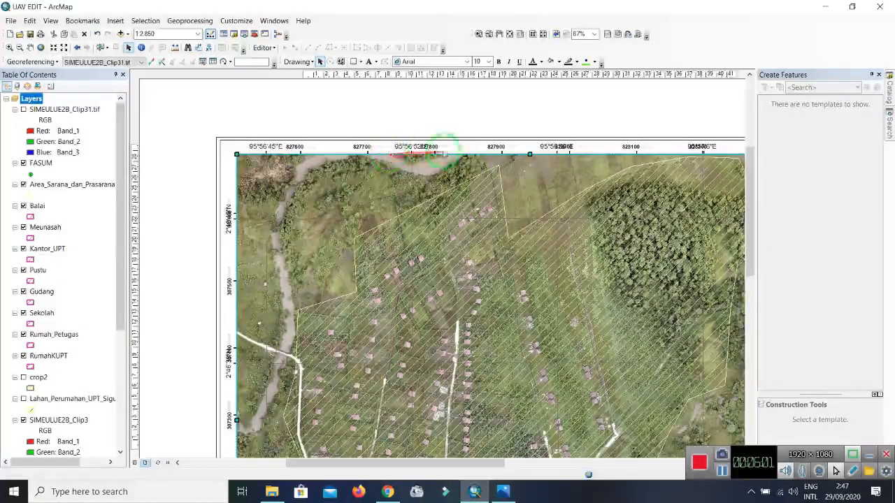
scroll(371, 150, "up", 4)
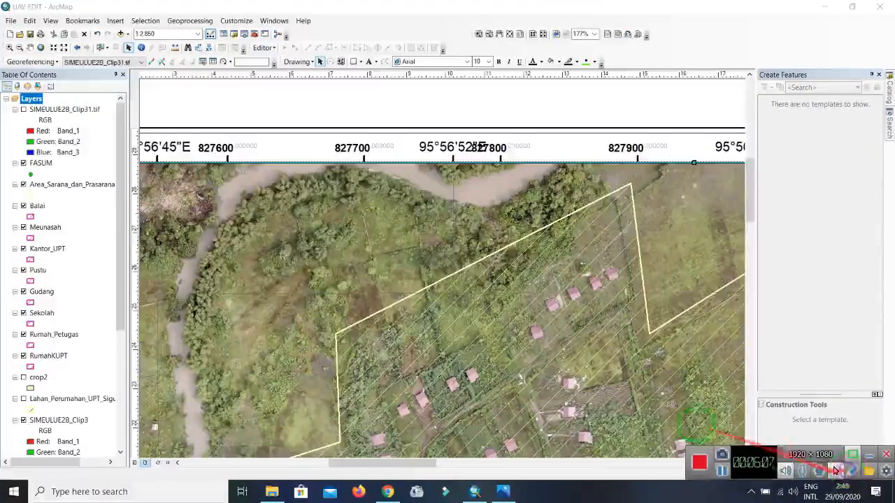
scroll(459, 310, "down", 3)
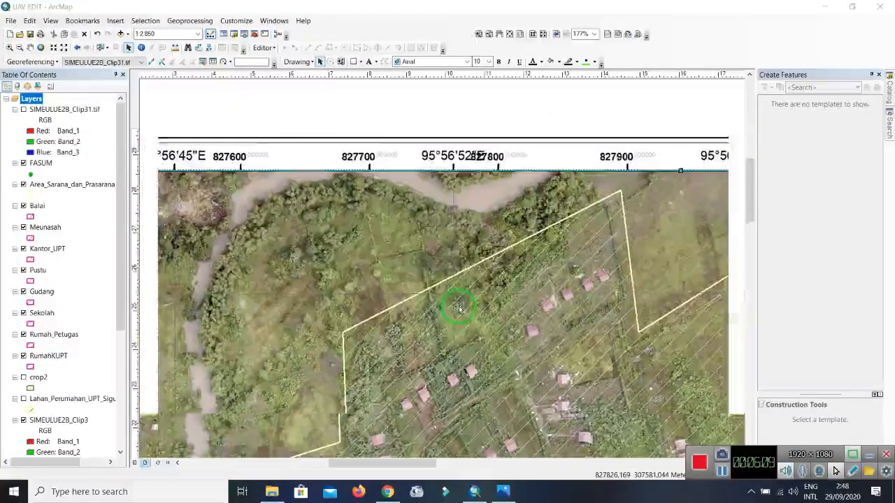
scroll(519, 408, "down", 2)
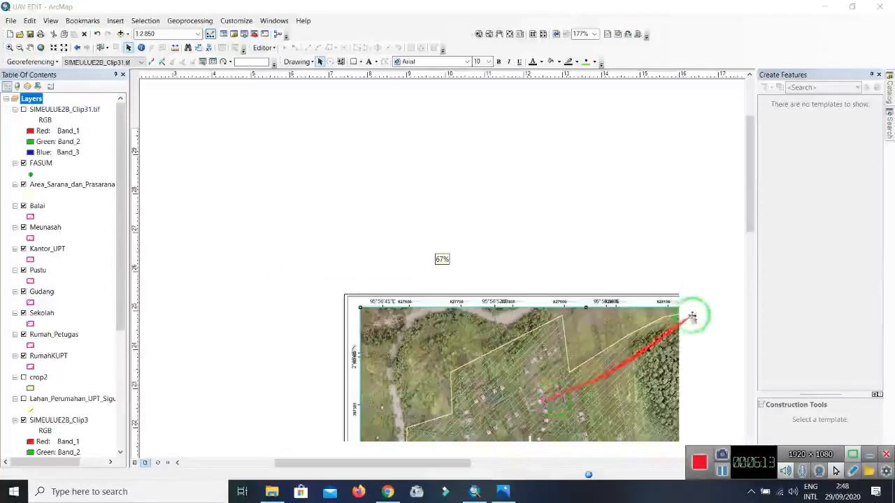
left_click_drag(750, 217, 755, 296)
- Turn off the top and left major division ticks of Measured Grid1 in the main data frame's grid properties
left_click(480, 230)
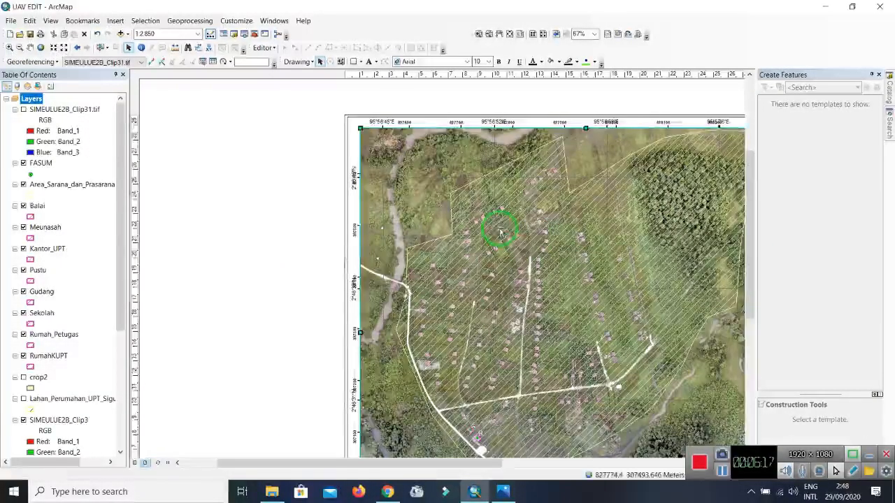
right_click(468, 226)
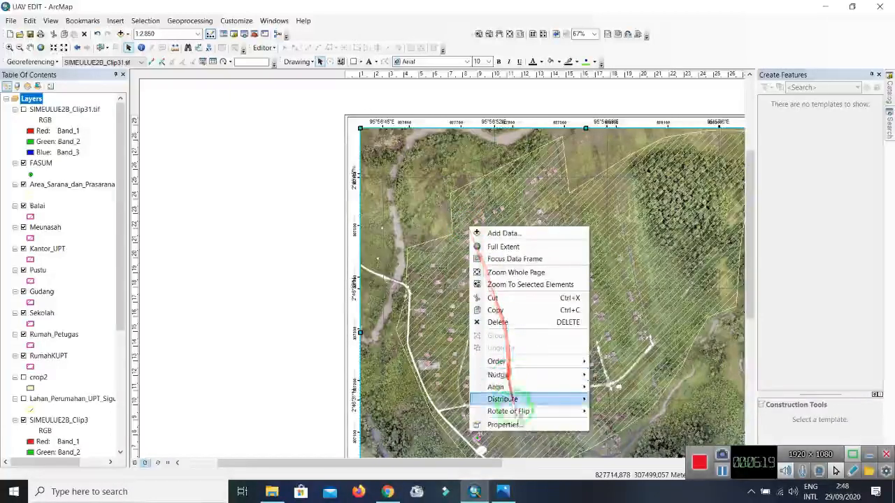
left_click(515, 424)
left_click(340, 166)
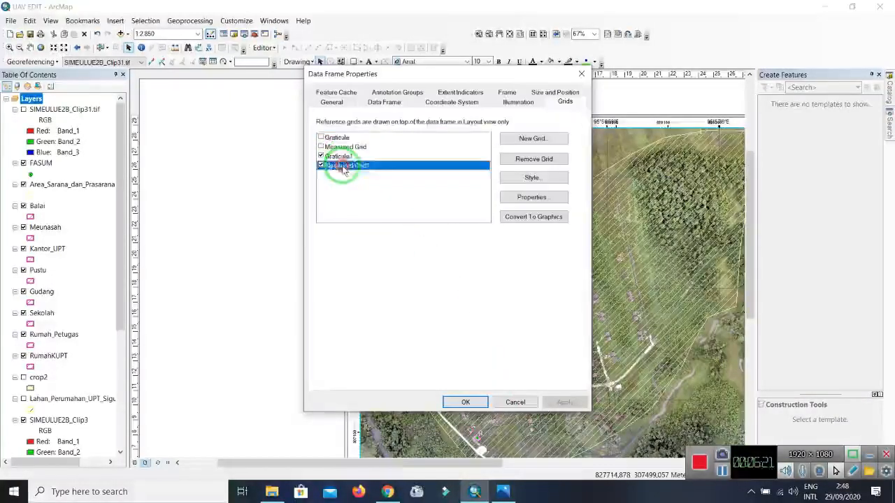
left_click(531, 197)
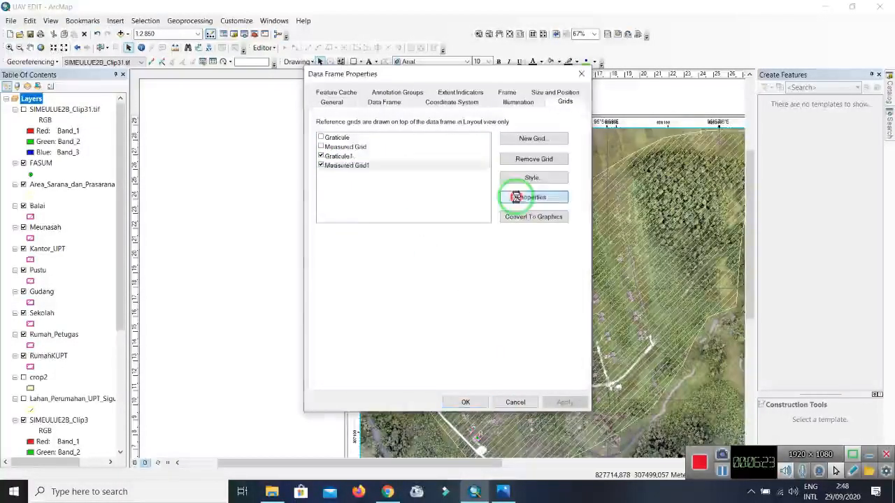
double_click(470, 254)
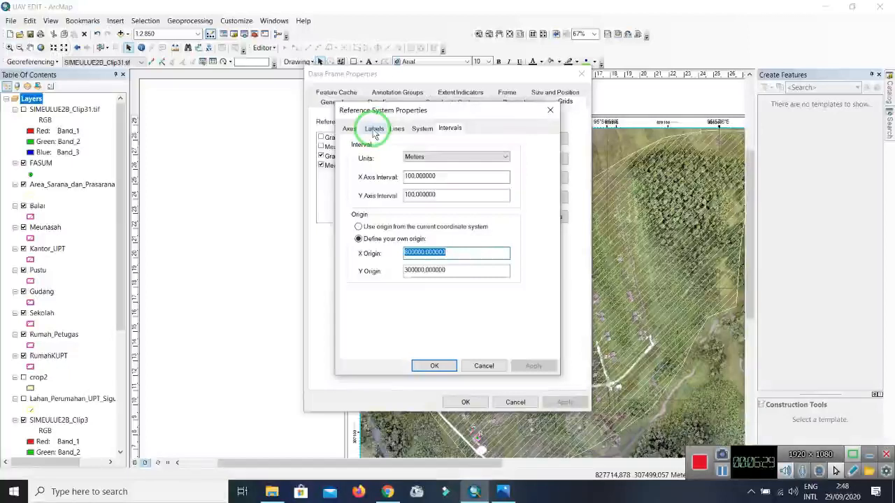
left_click(349, 129)
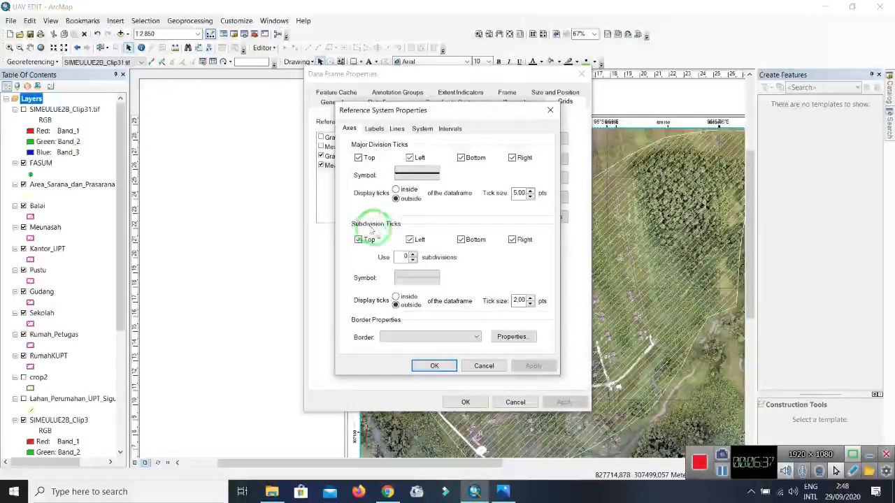
left_click(736, 478)
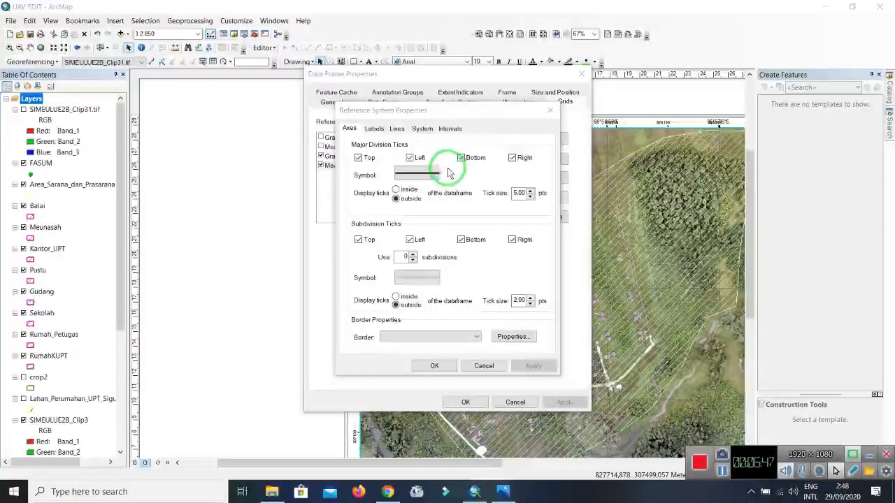
left_click(359, 159)
left_click(410, 158)
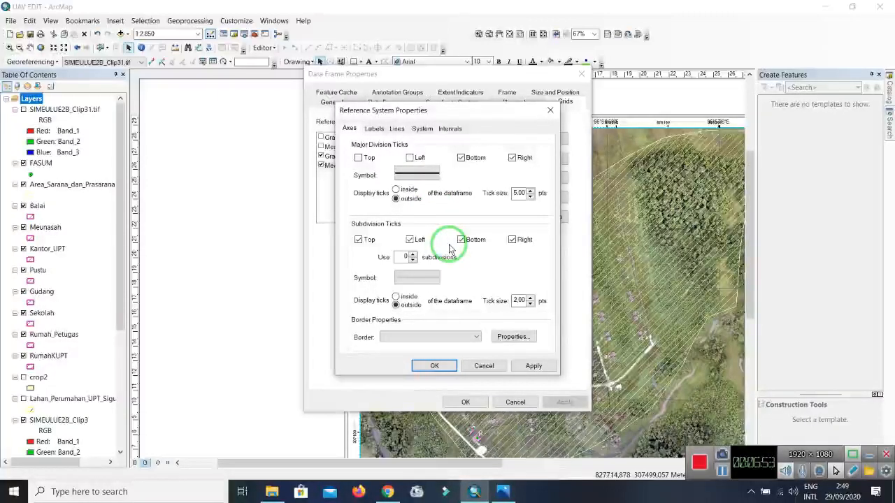
- Set the label font size of Measured Grid1 to 10 and turn off its top and left axis labels
left_click(375, 129)
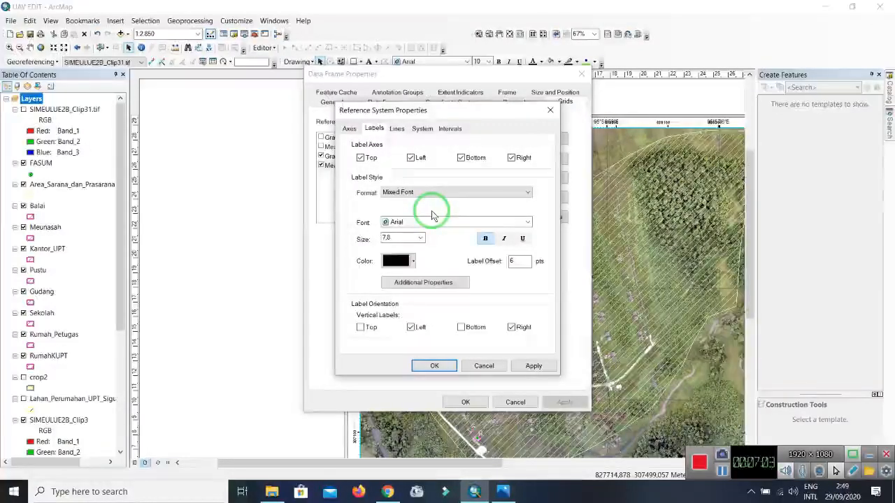
left_click(433, 198)
left_click(431, 199)
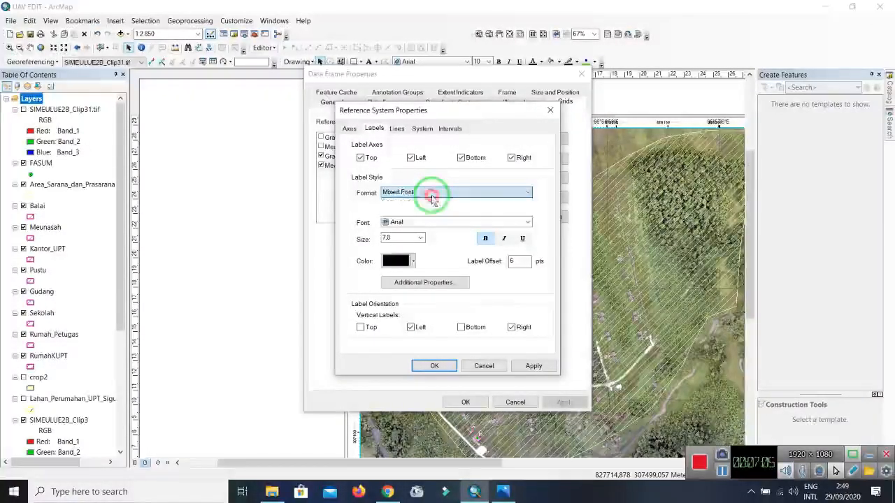
left_click(421, 239)
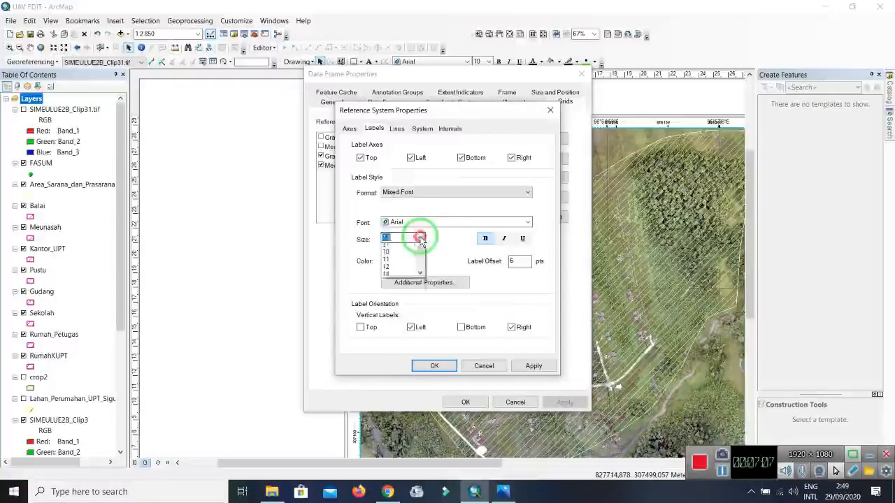
left_click(404, 260)
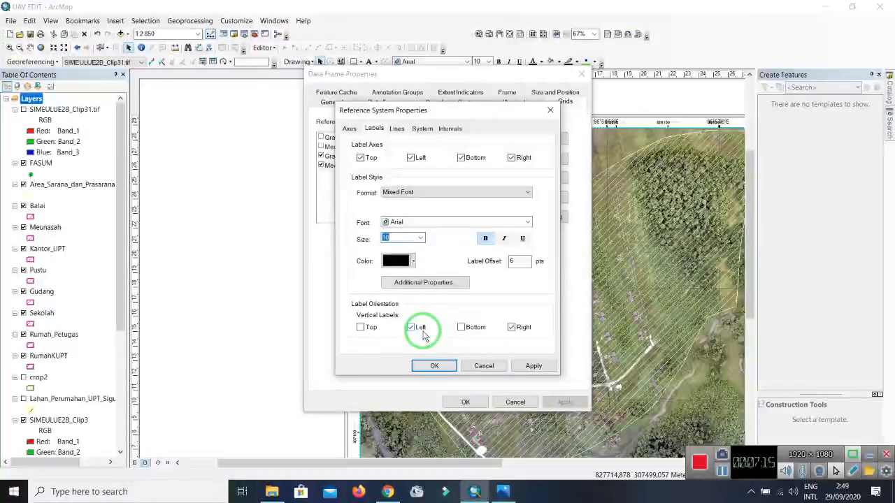
left_click(411, 157)
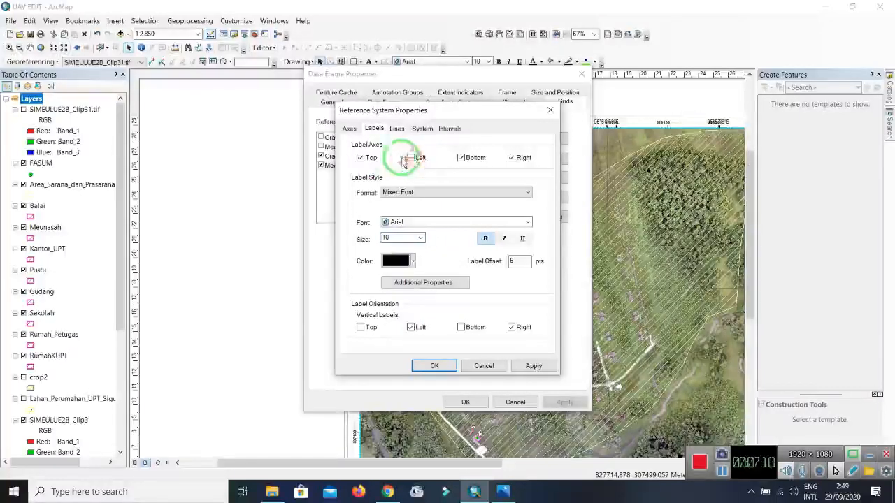
left_click(362, 160)
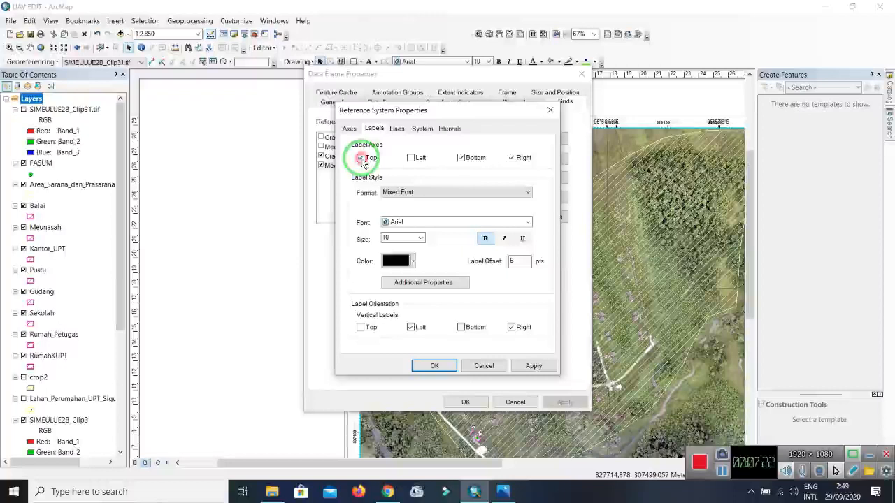
left_click(484, 238)
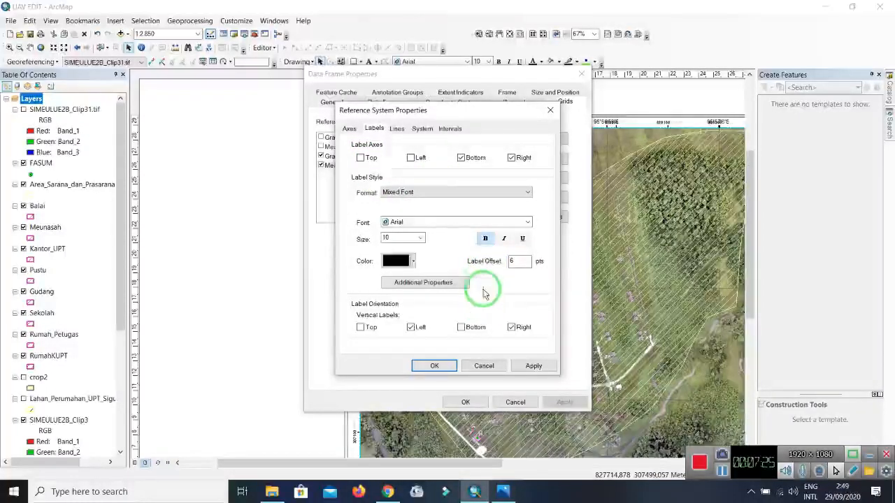
- Set Measured Grid1's X and Y axis intervals to 180 meters each and apply the changes to the data frame
left_click(397, 129)
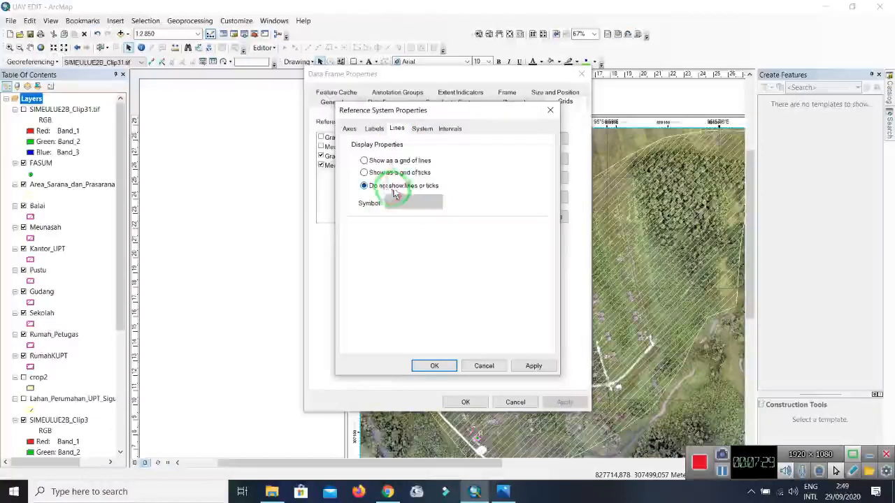
left_click(423, 130)
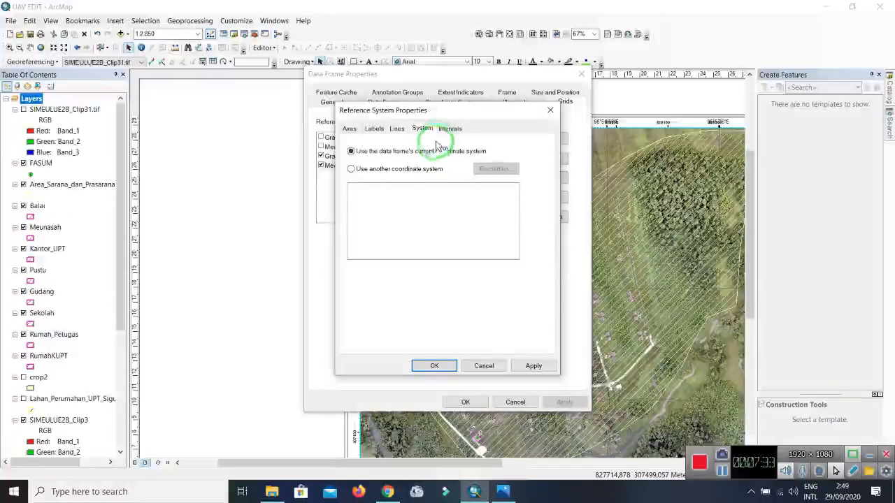
left_click(449, 129)
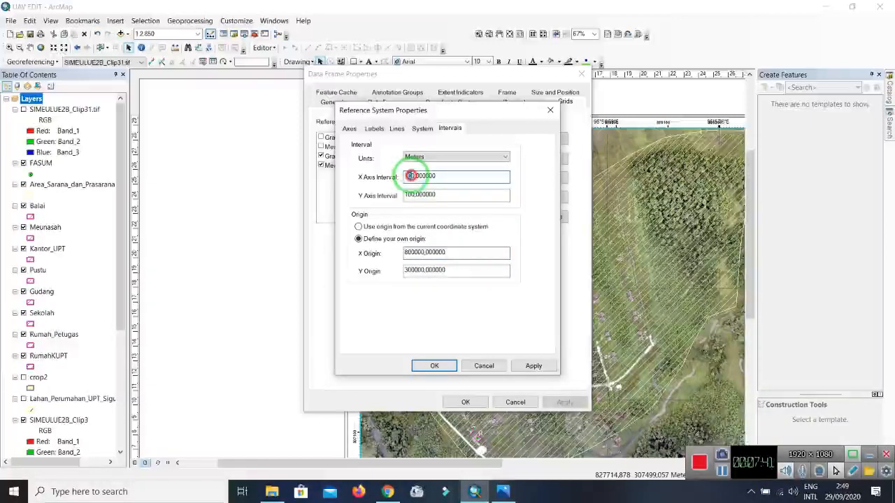
left_click(411, 176)
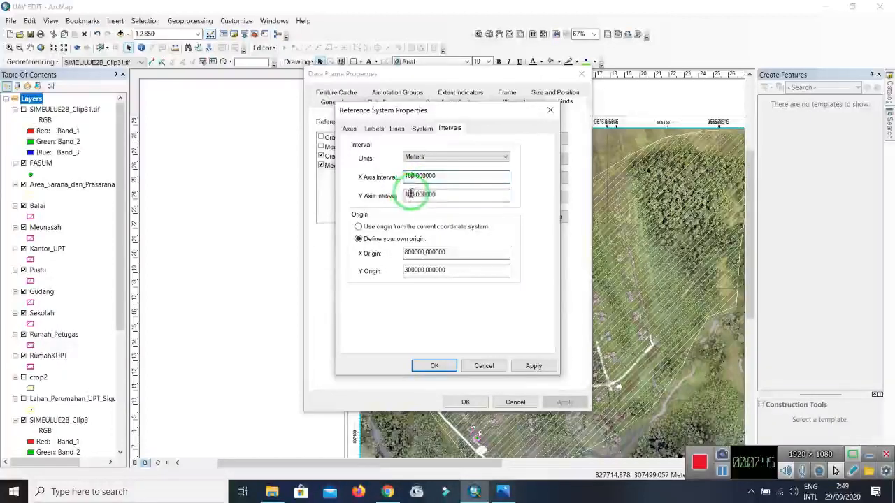
left_click(410, 194)
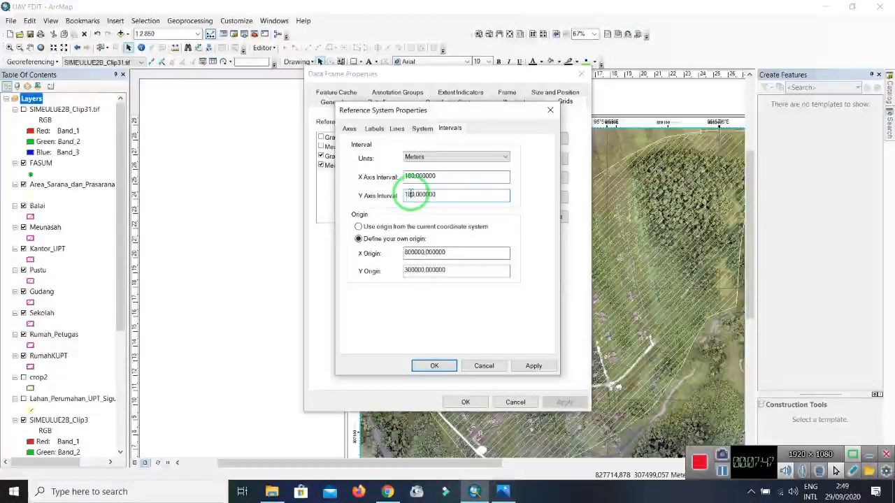
key("Delete")
type("8")
left_click(533, 365)
left_click(436, 364)
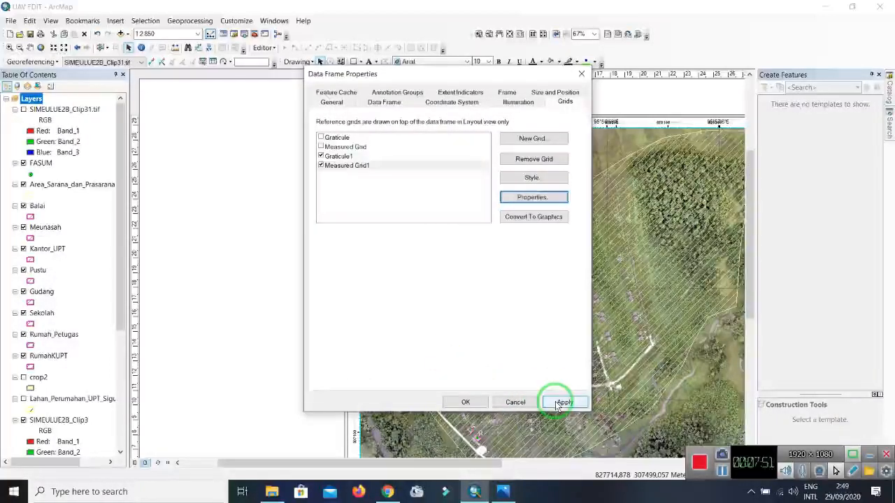
left_click(558, 403)
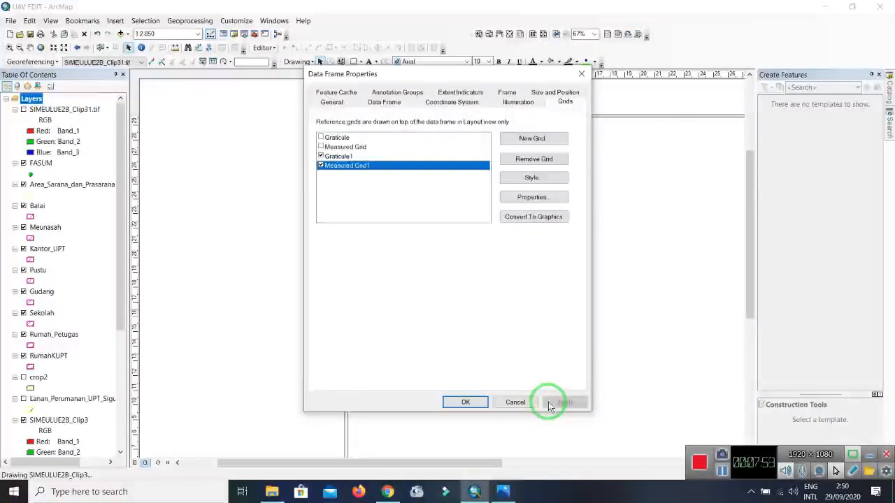
- Accept the data frame properties and inspect the measured grid labels along the right edge of the main data frame
left_click(465, 402)
scroll(469, 399, "down", 3)
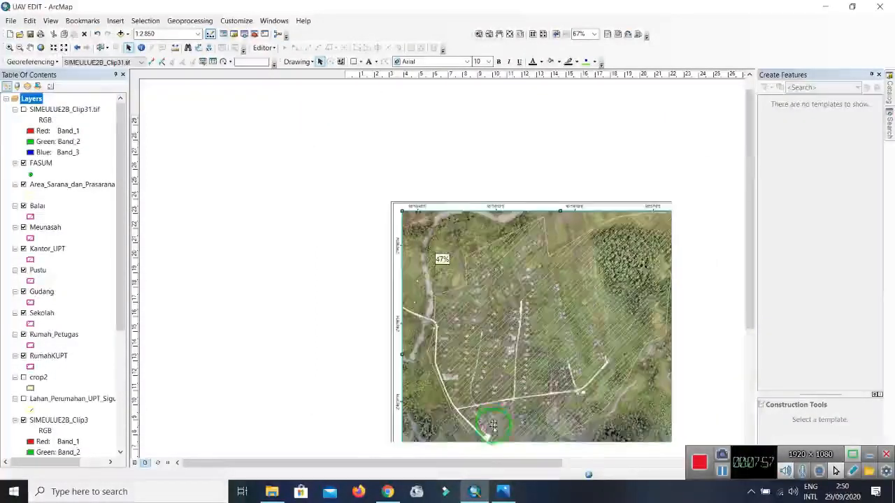
left_click_drag(507, 472, 609, 466)
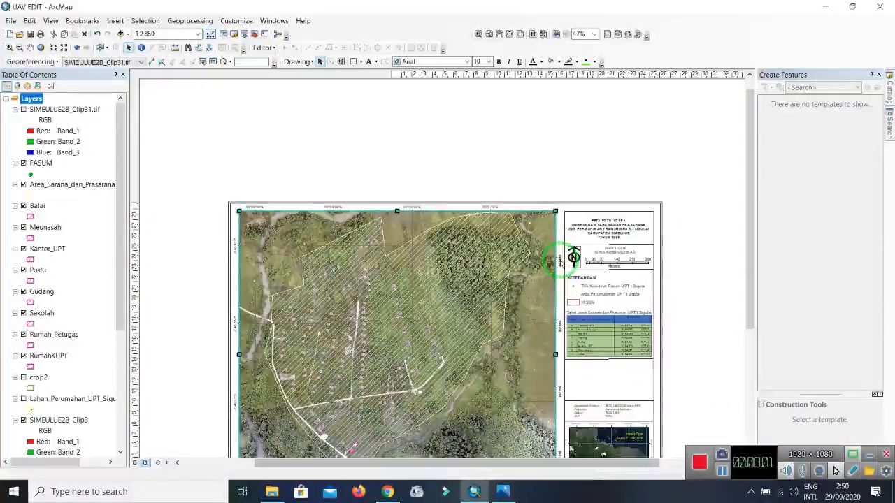
scroll(563, 262, "up", 2)
scroll(563, 262, "up", 2)
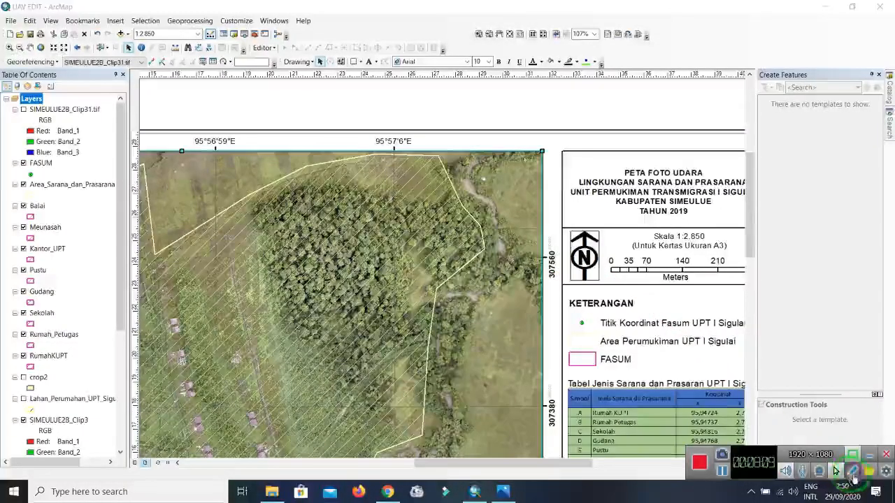
- Set the number format of Measured Grid1's labels to 0 decimal places and apply it to the main data frame
right_click(440, 308)
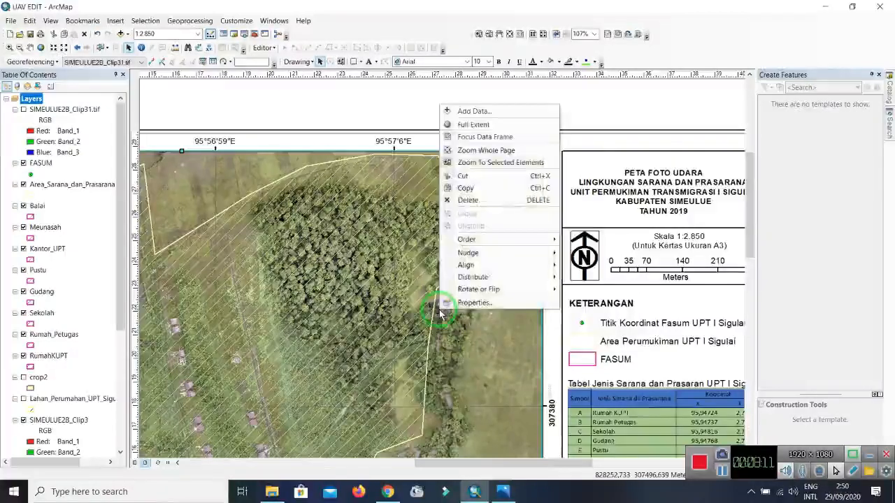
left_click(474, 304)
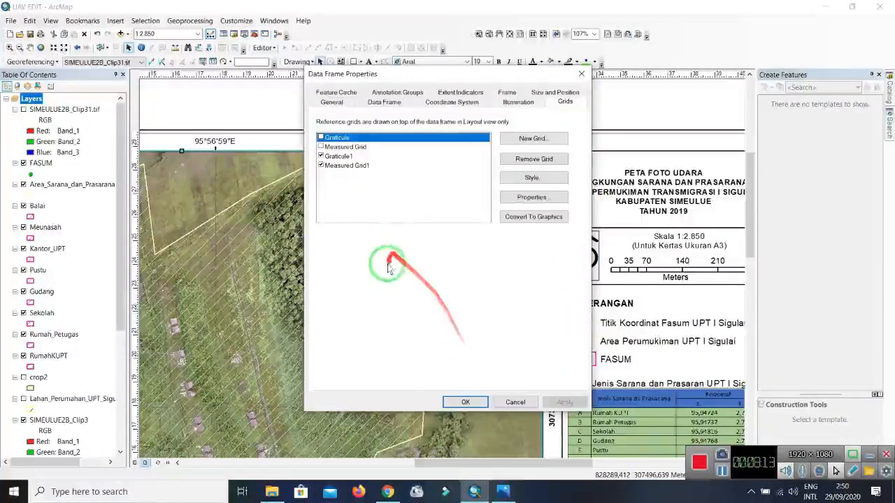
left_click(342, 167)
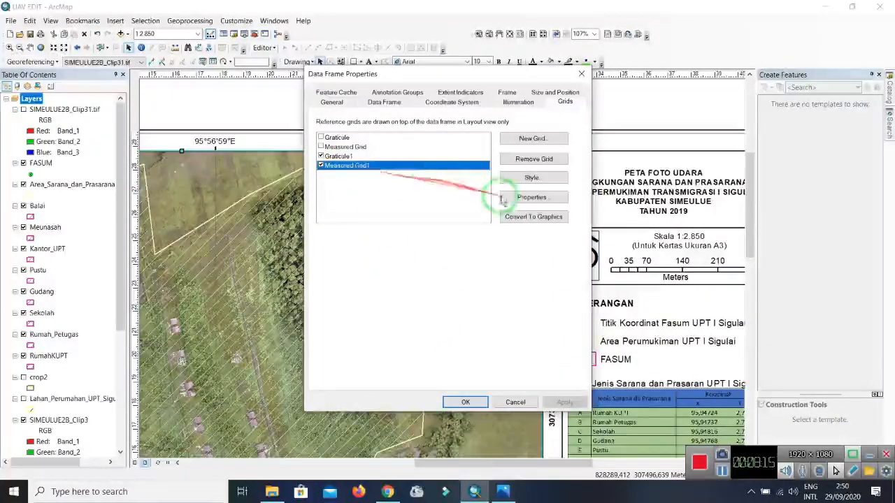
left_click(527, 199)
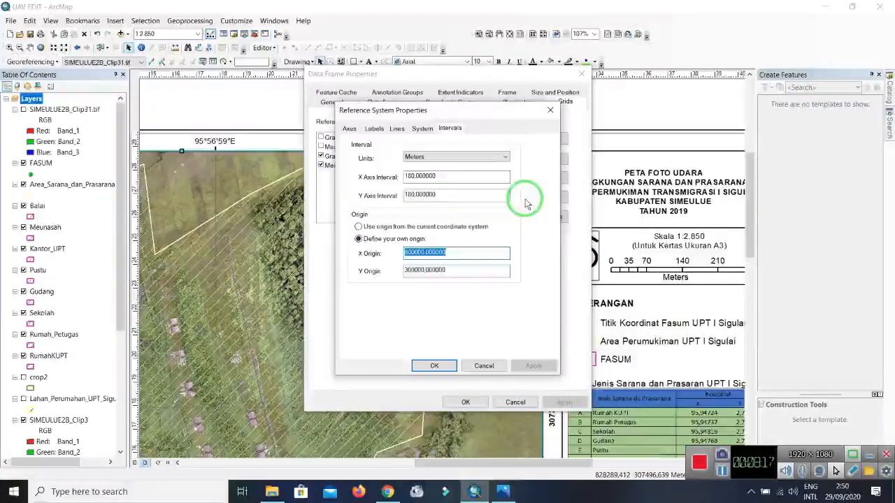
left_click(374, 128)
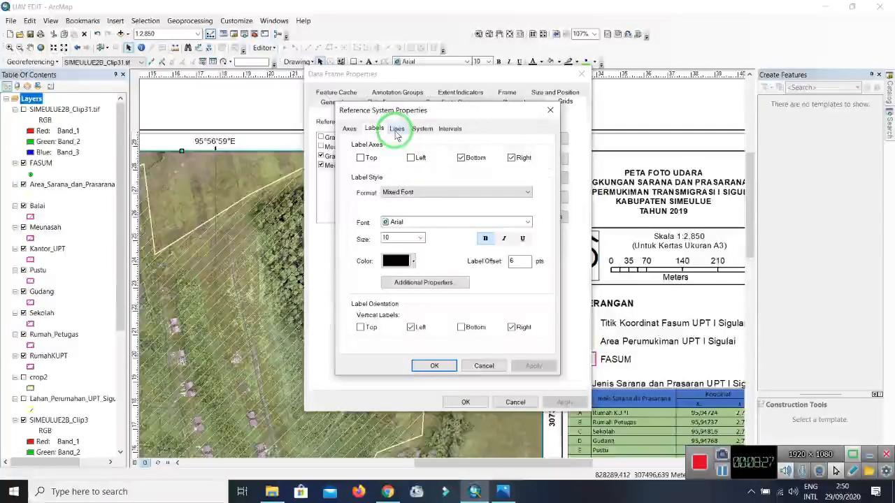
left_click(429, 286)
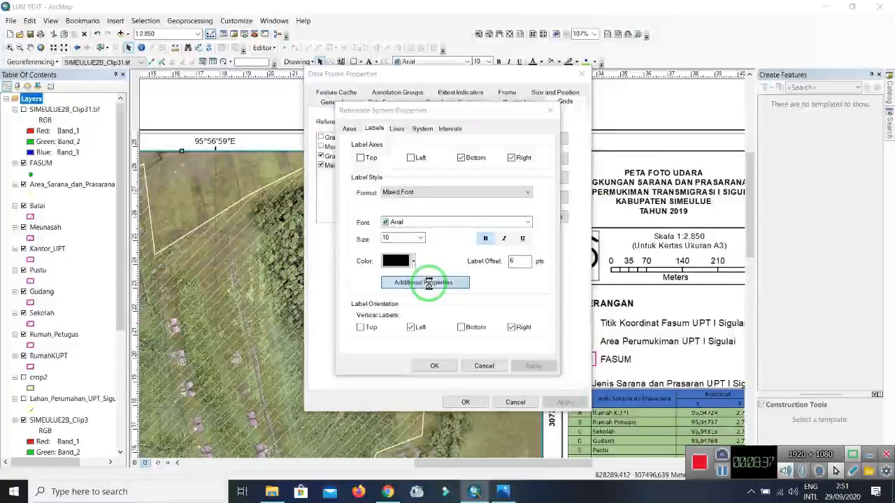
left_click(453, 312)
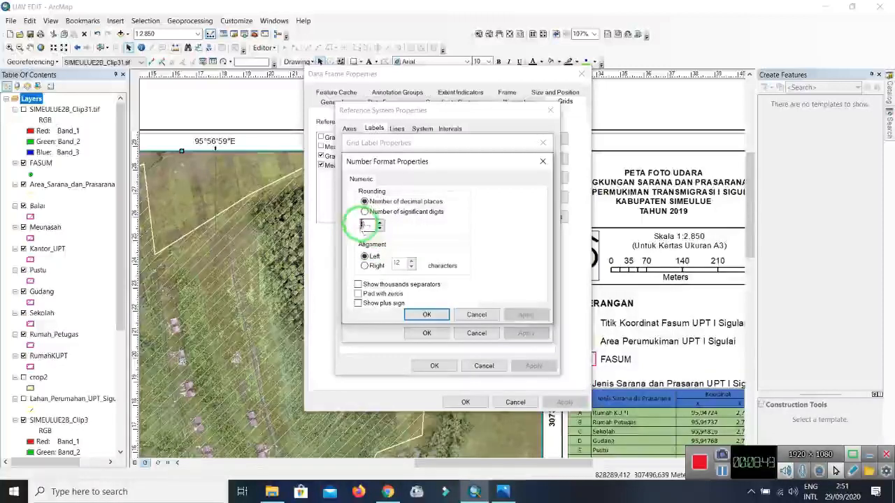
double_click(364, 224)
type("0")
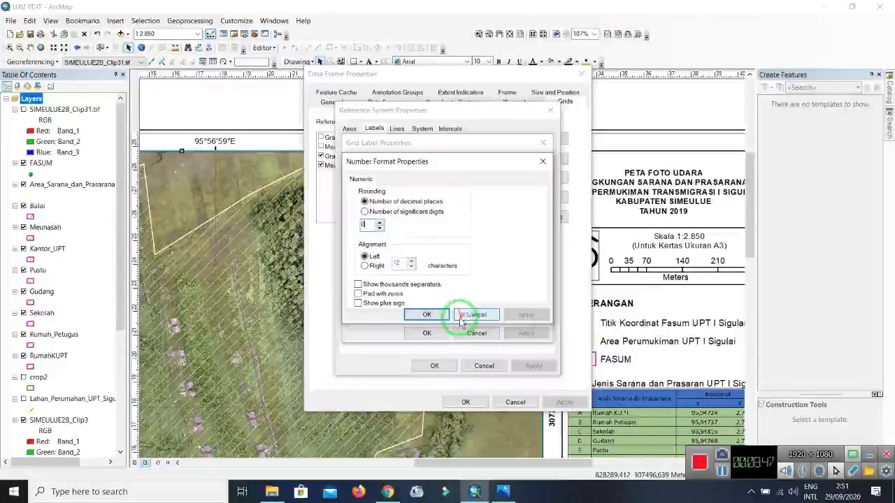
left_click(426, 314)
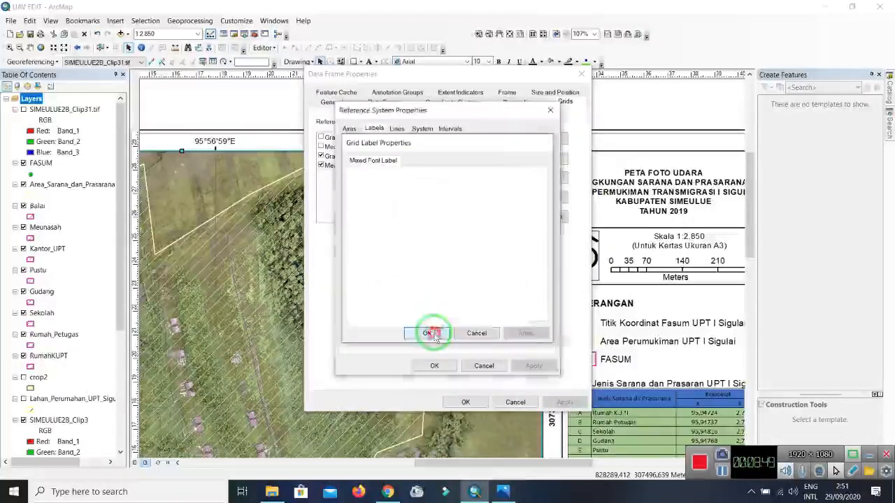
left_click(430, 333)
left_click(434, 366)
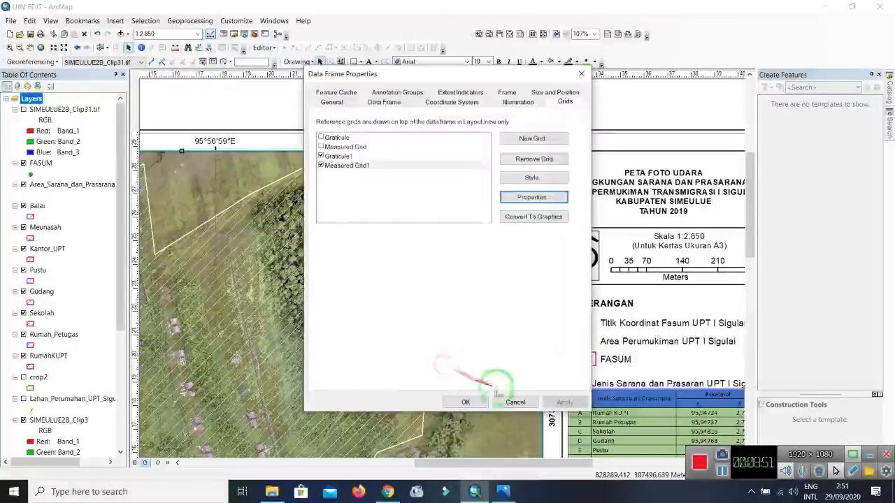
left_click(563, 402)
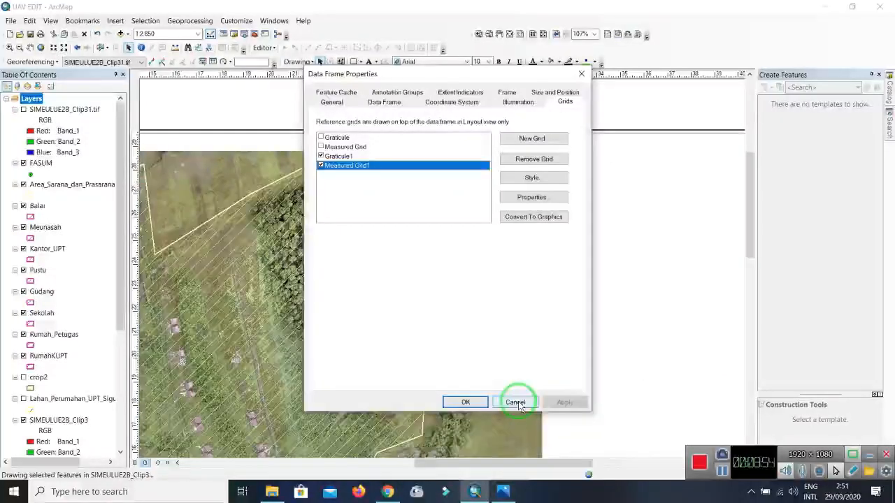
left_click(518, 401)
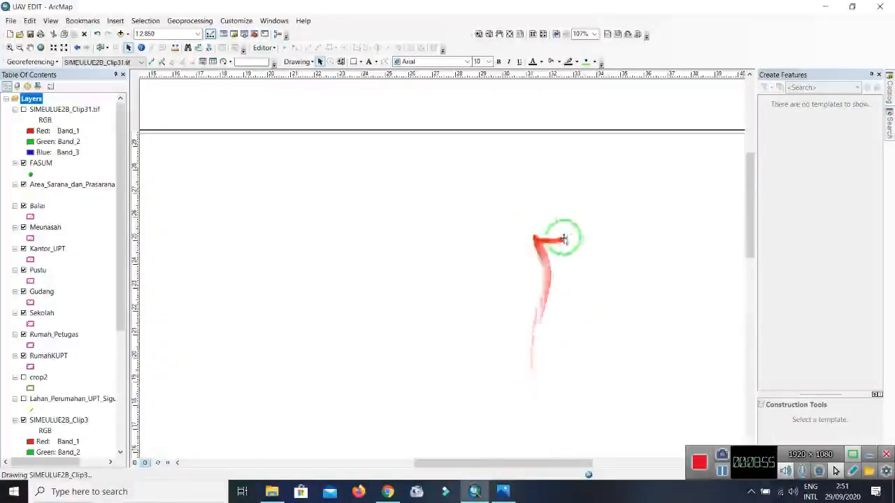
- Check the measured grid labels along the right and lower edges of the main data frame
scroll(521, 316, "up", 5)
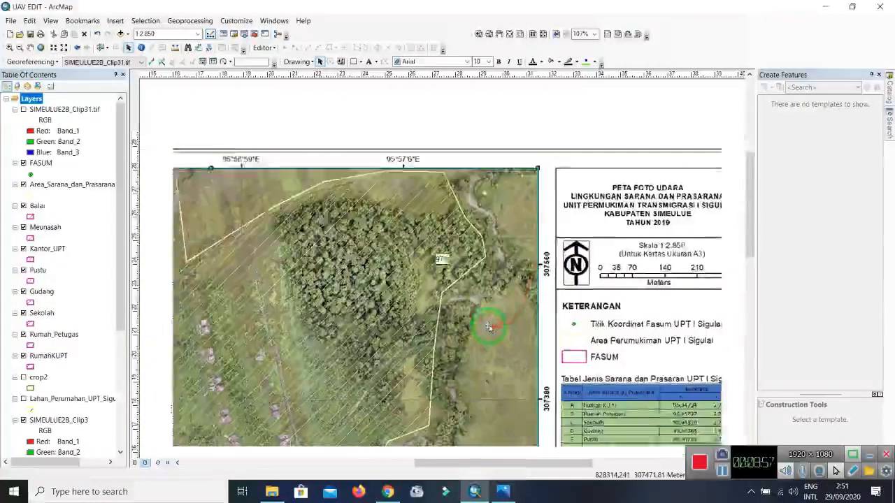
scroll(567, 325, "down", 2)
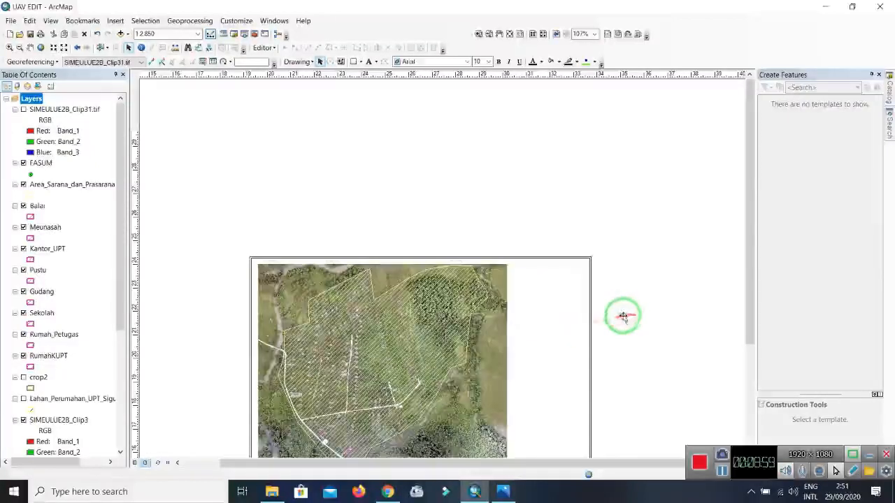
left_click_drag(748, 279, 746, 332)
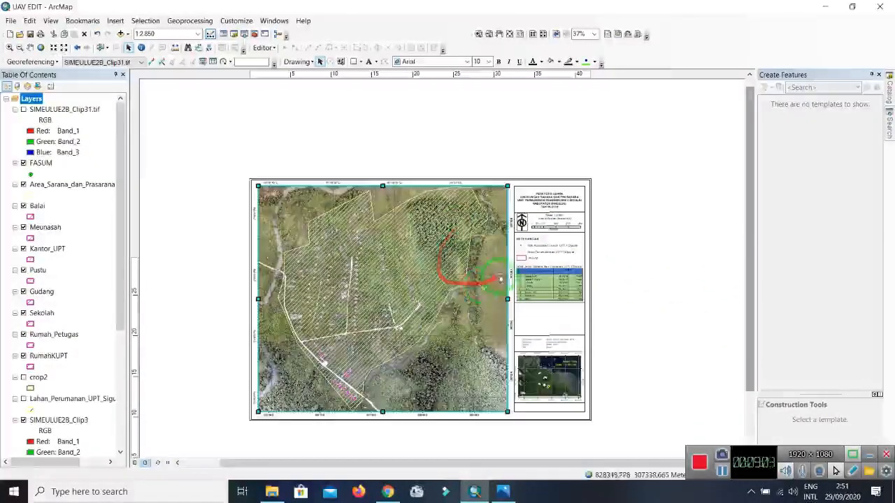
scroll(229, 425, "down", 2)
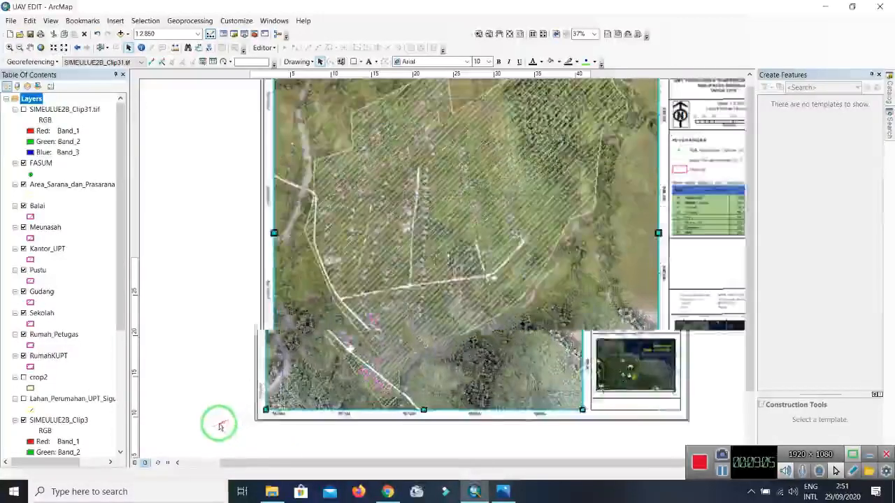
scroll(227, 428, "down", 2)
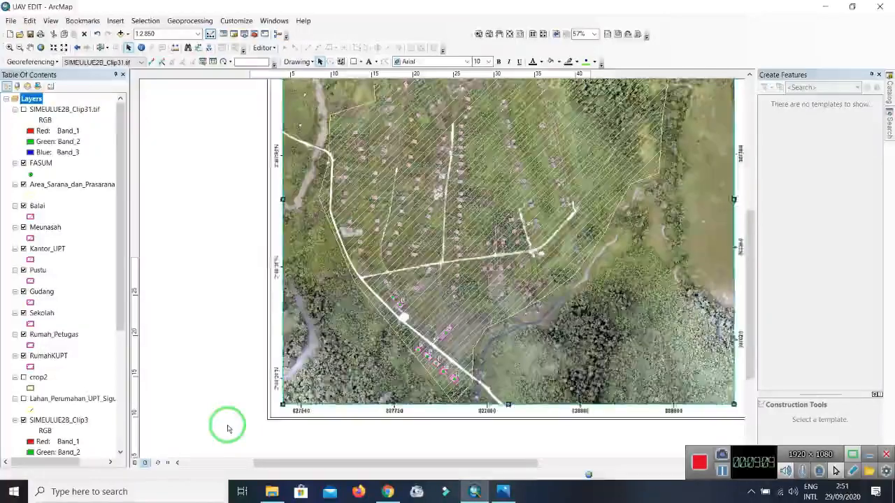
scroll(228, 426, "down", 1)
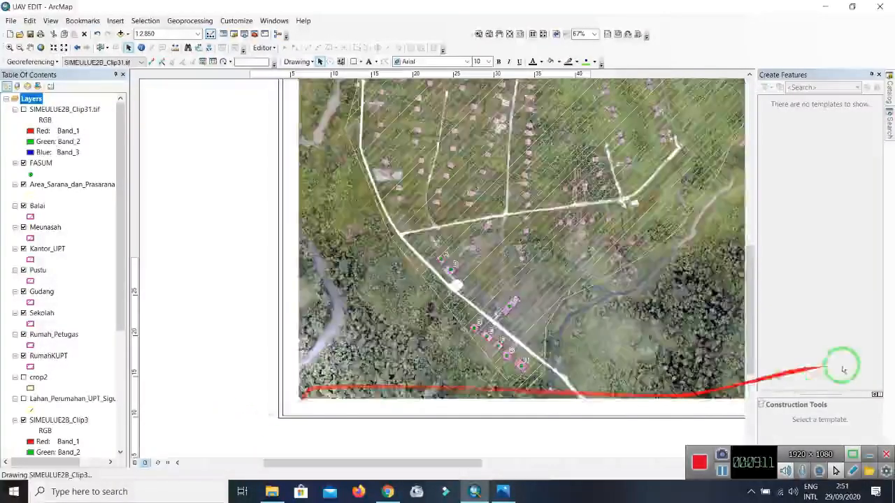